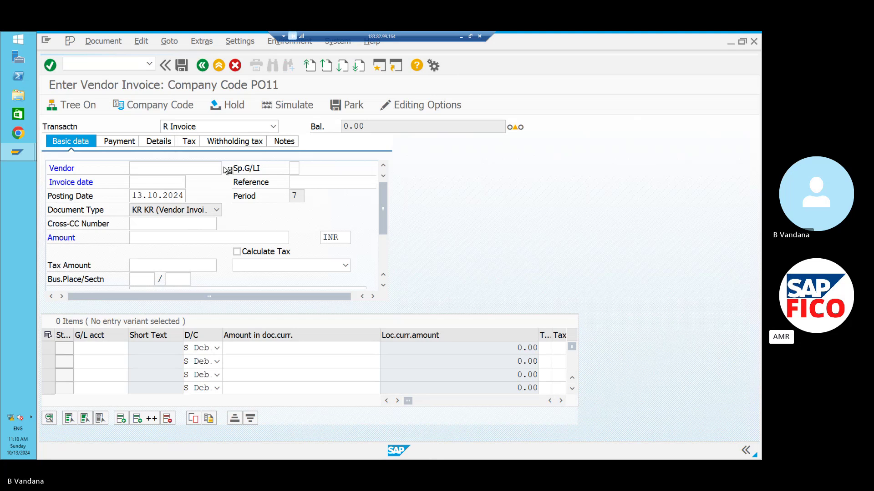
# Find the suppliers of company code PO11 and choose IDOC VENDOR 2 as the invoice's vendor
pyautogui.click(227, 170)
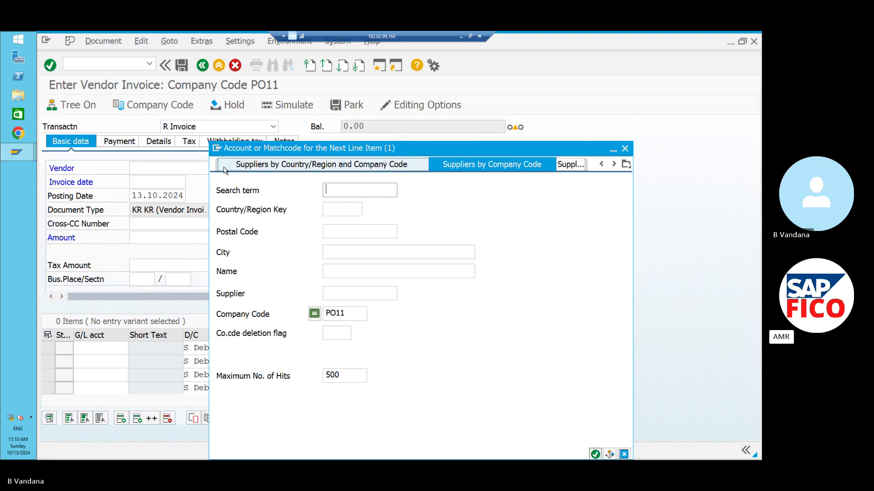
pyautogui.click(595, 453)
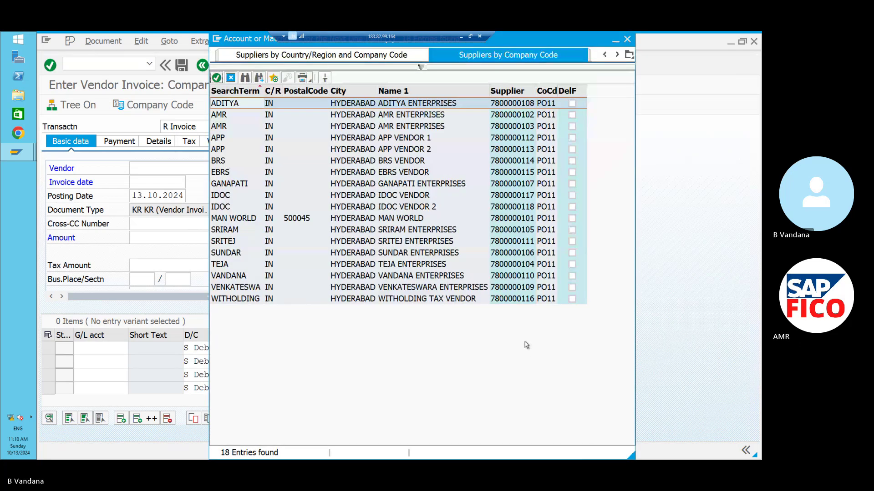
pyautogui.click(432, 208)
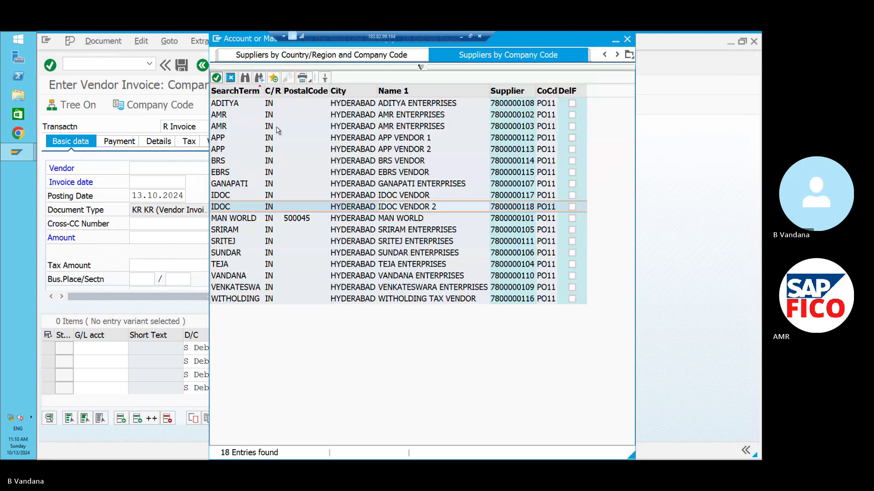
pyautogui.click(217, 78)
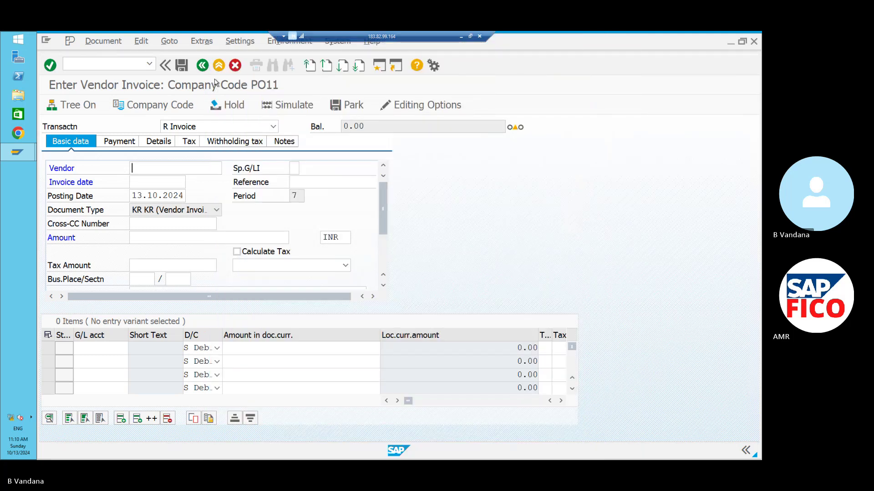
# Set the invoice date to 13.10.2024 and the invoice amount to 122000 INR
pyautogui.click(180, 183)
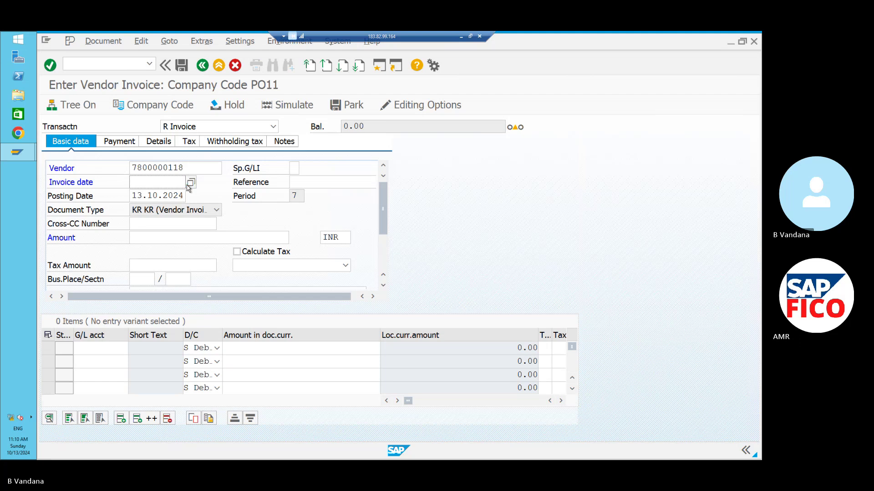
pyautogui.click(191, 182)
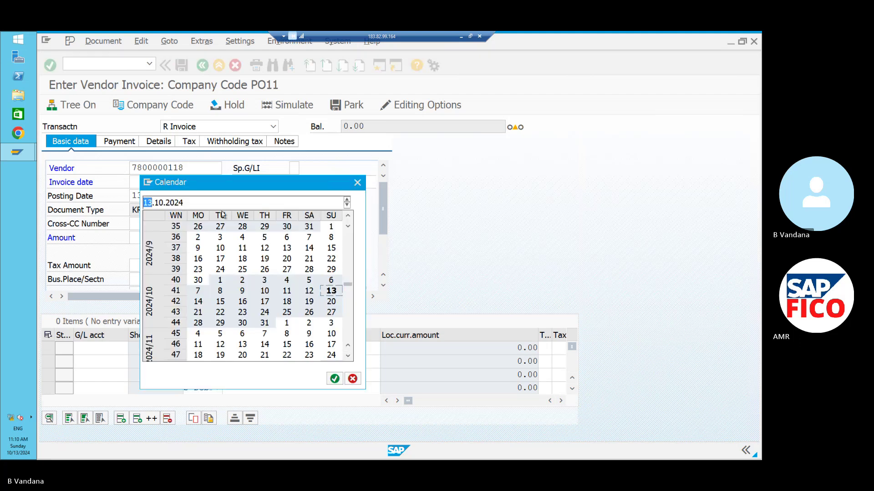
pyautogui.click(333, 378)
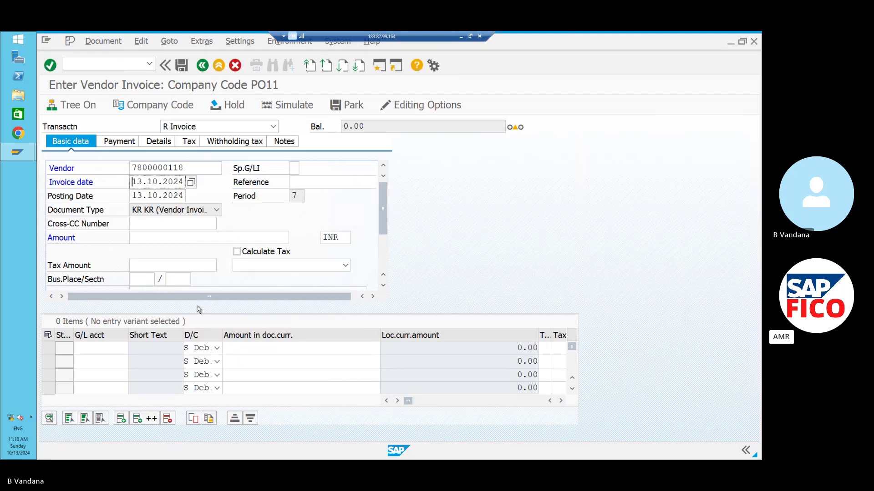
pyautogui.click(191, 239)
pyautogui.write('12')
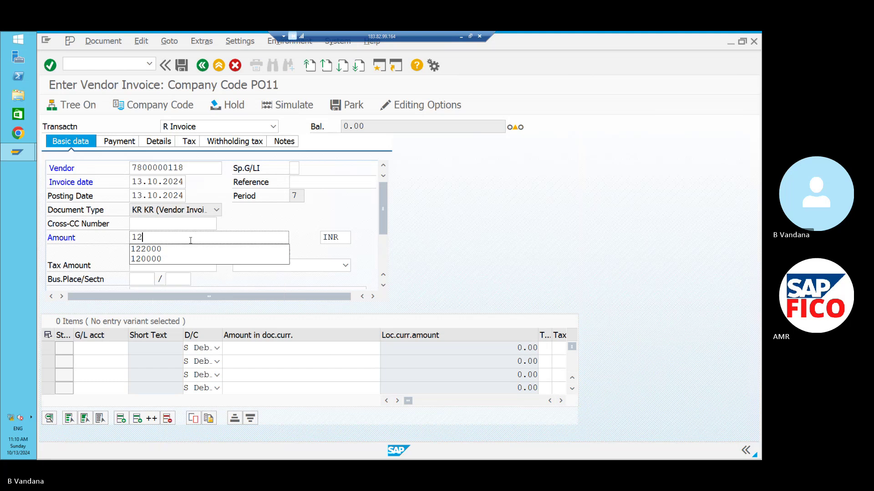
pyautogui.press('Escape')
pyautogui.write('2000')
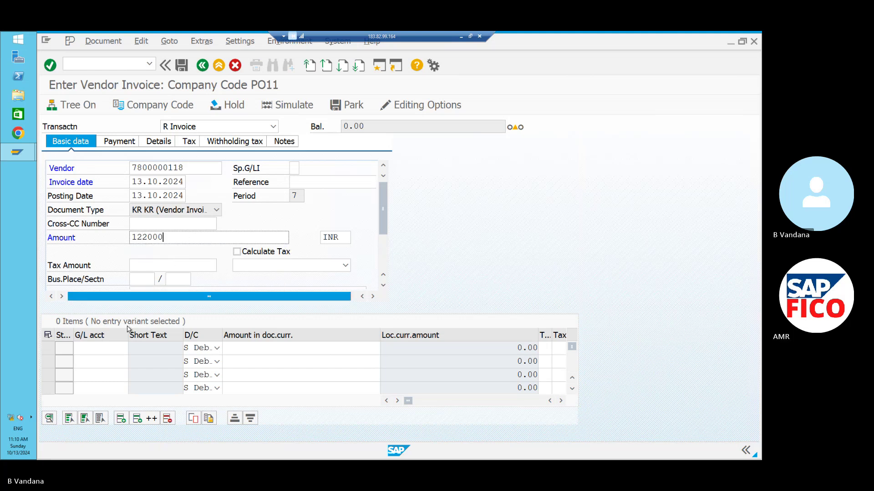
# Look up the G/L accounts and assign 440000 COMMISSION PAID ACCOUNT to the first line item
pyautogui.click(124, 348)
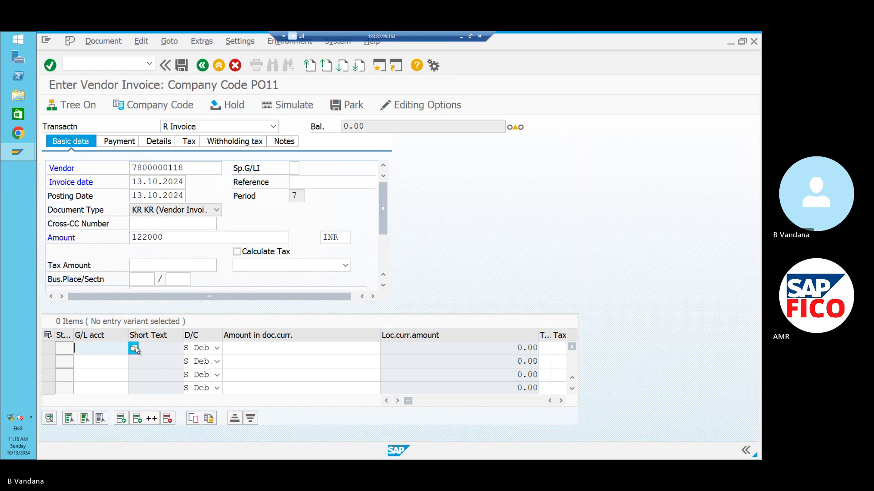
pyautogui.click(134, 349)
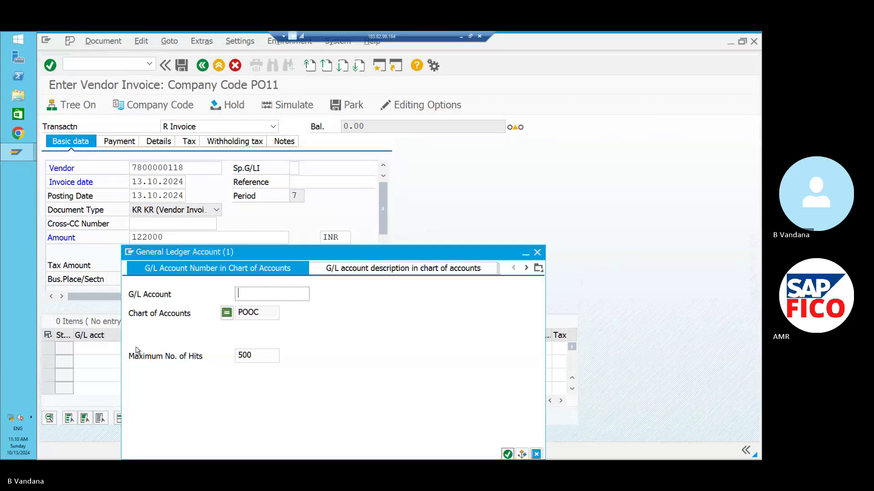
pyautogui.click(507, 454)
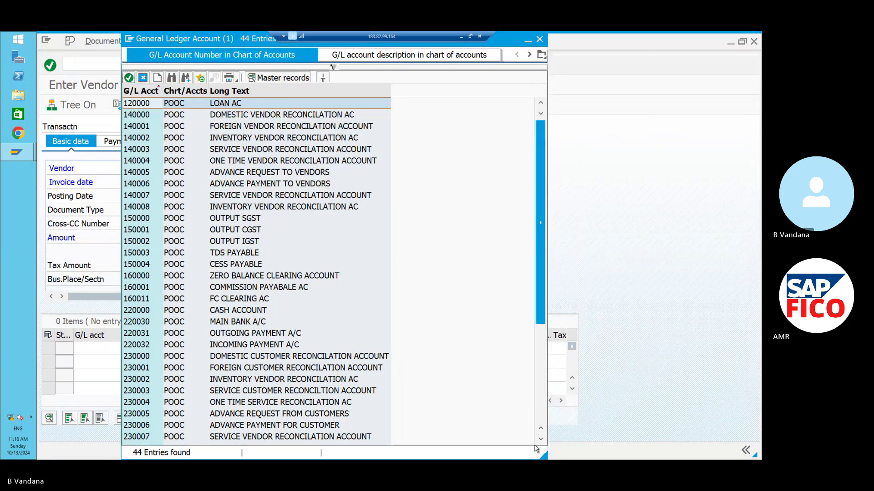
pyautogui.click(542, 440)
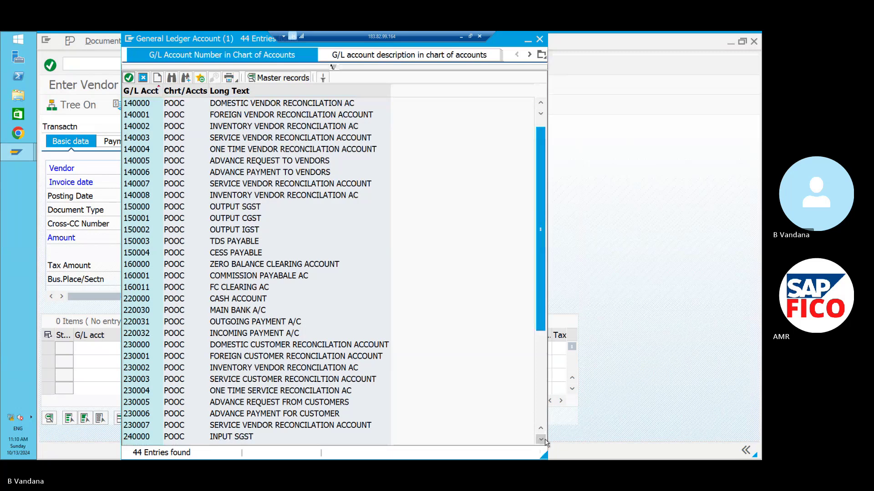
pyautogui.click(541, 440)
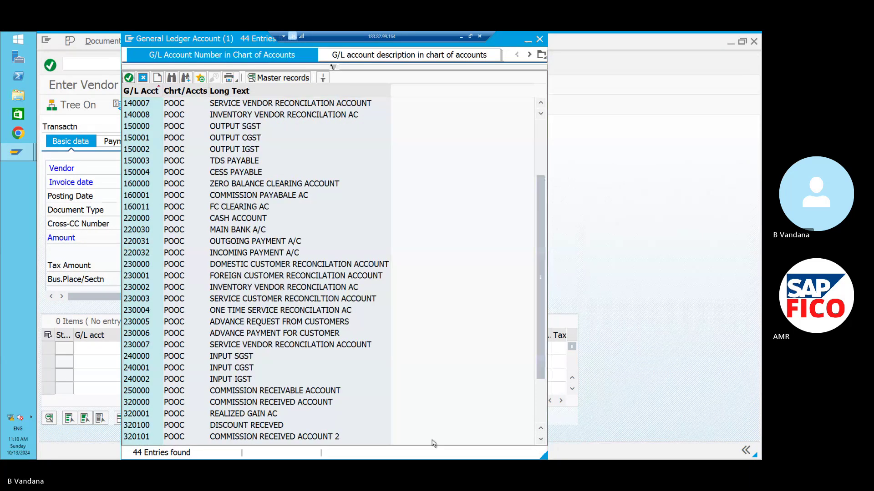
pyautogui.click(540, 439)
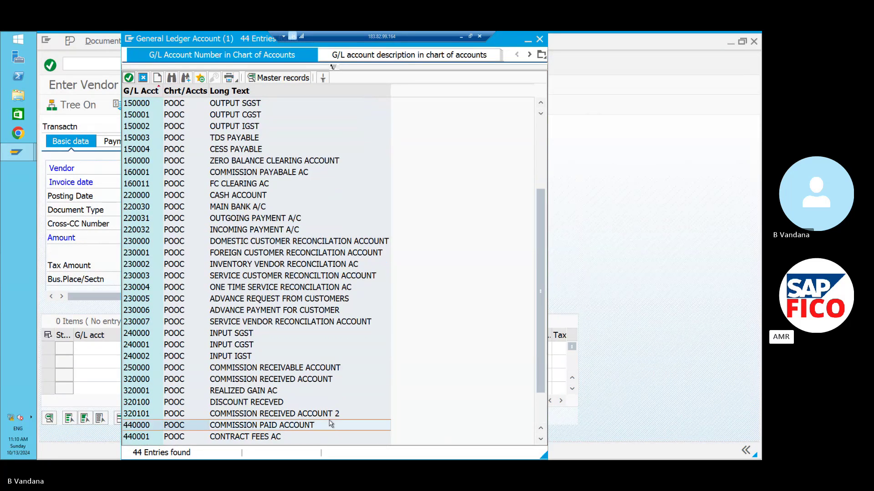
pyautogui.click(128, 78)
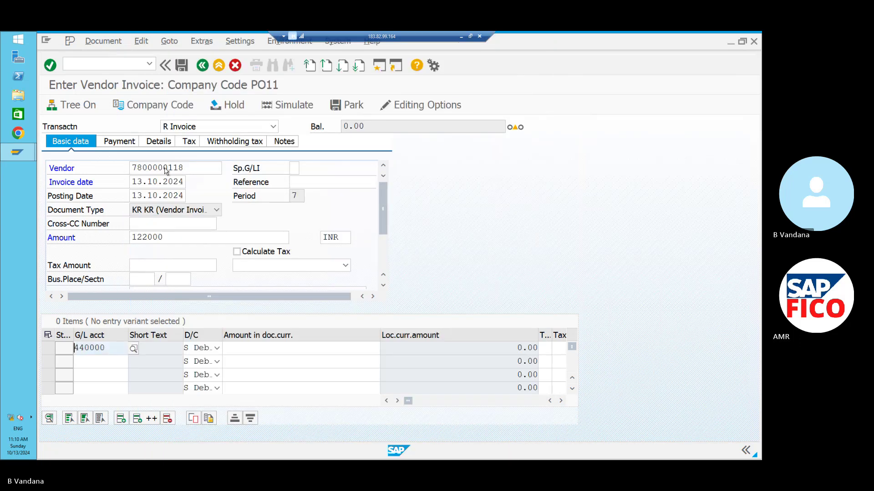
# Set the first line item's amount in document currency to 122000
pyautogui.click(279, 353)
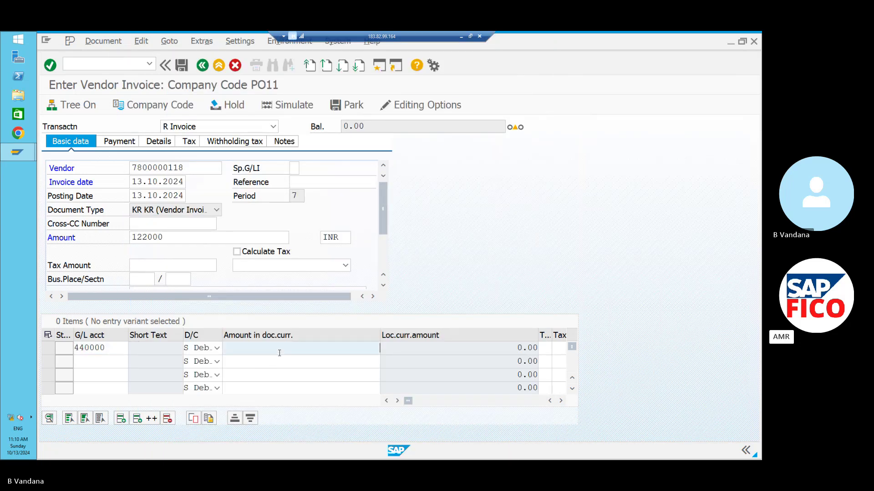
pyautogui.write('12')
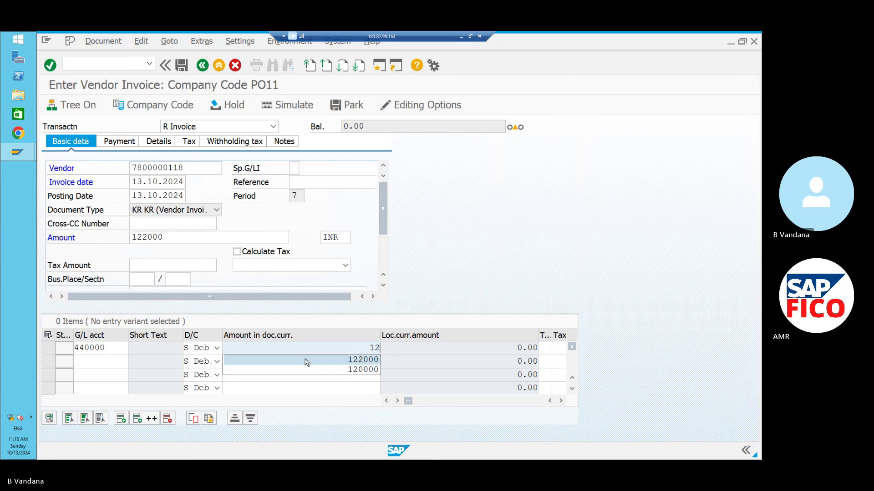
pyautogui.click(305, 359)
# Assign profit center PO100 to the first line item and validate the invoice entry
pyautogui.click(395, 401)
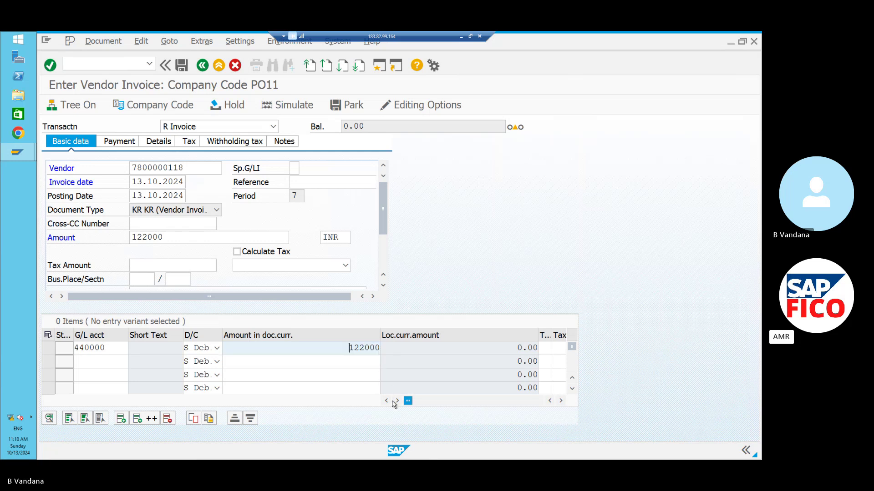
pyautogui.click(395, 401)
pyautogui.click(394, 401)
pyautogui.click(395, 402)
pyautogui.click(395, 401)
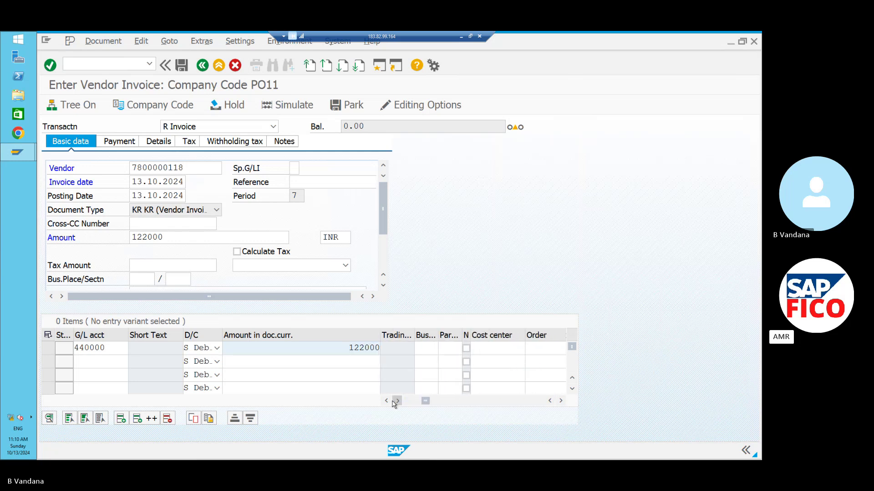
pyautogui.click(396, 402)
pyautogui.click(396, 402)
pyautogui.click(396, 402)
pyautogui.click(396, 402)
pyautogui.click(396, 401)
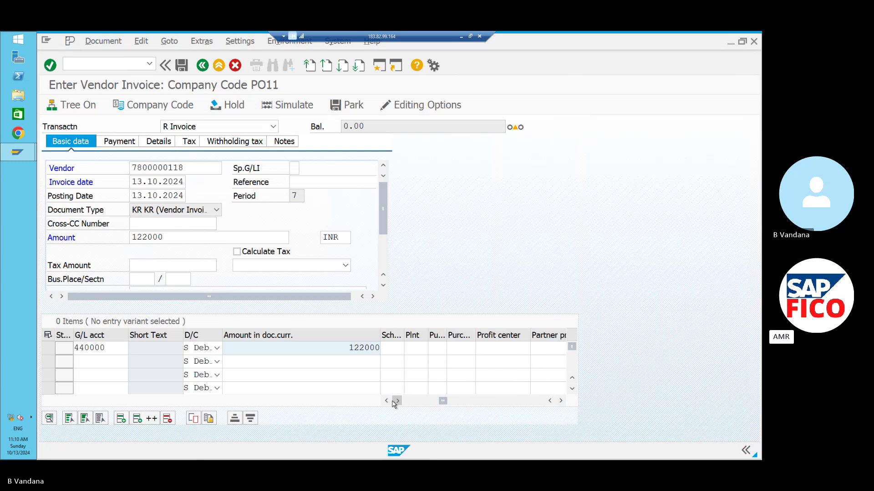
pyautogui.click(396, 401)
pyautogui.click(396, 401)
pyautogui.click(431, 348)
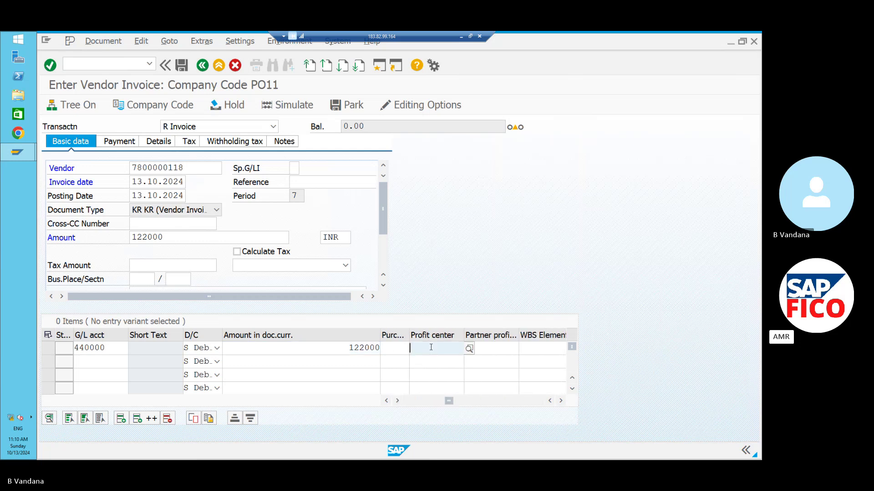
pyautogui.write('po')
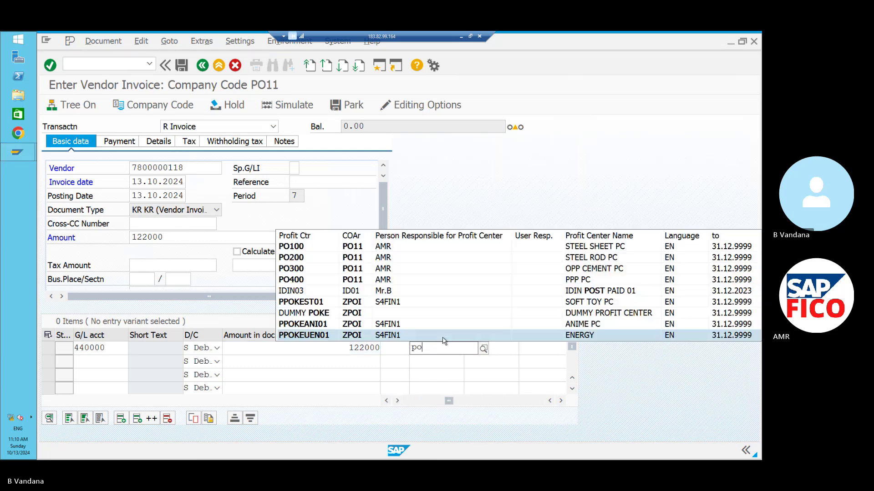
pyautogui.click(419, 253)
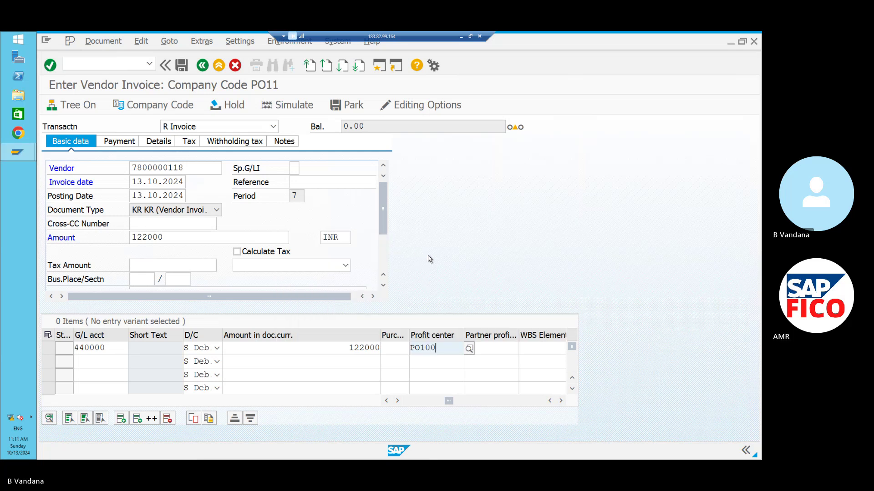
pyautogui.press('Return')
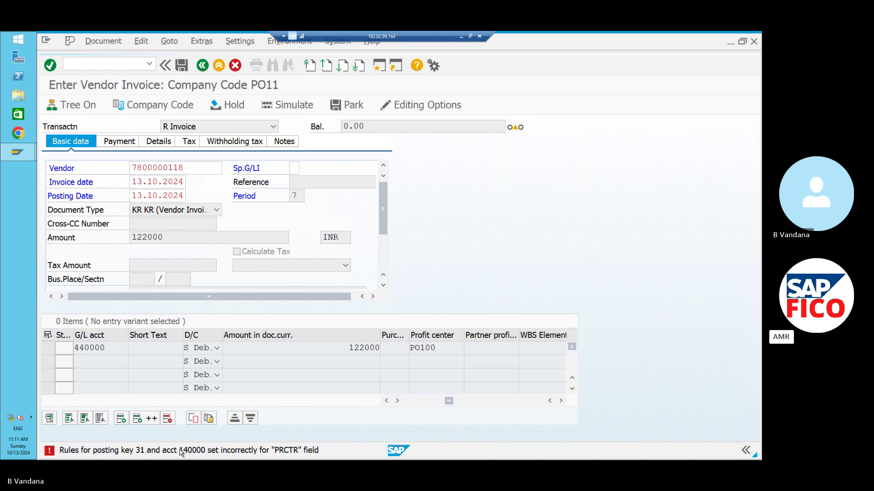
# Open the details of the profit center field status error and go from there to central G/L account maintenance
pyautogui.doubleClick(181, 452)
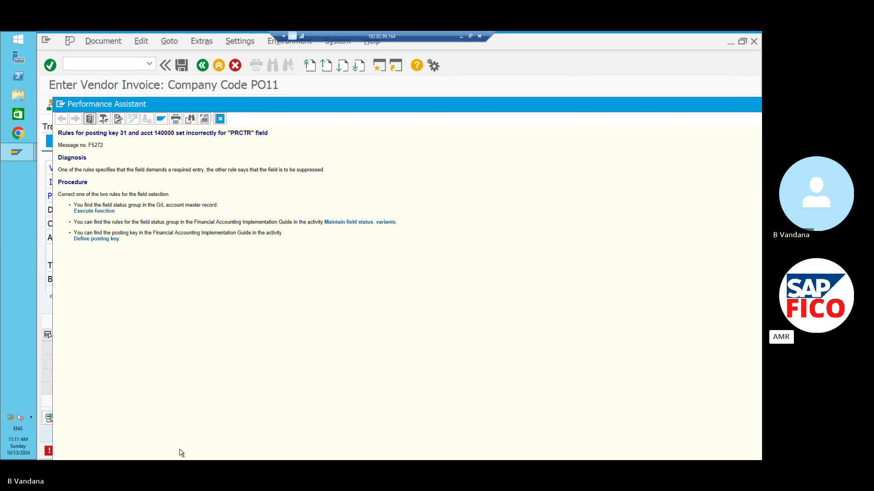
pyautogui.click(111, 212)
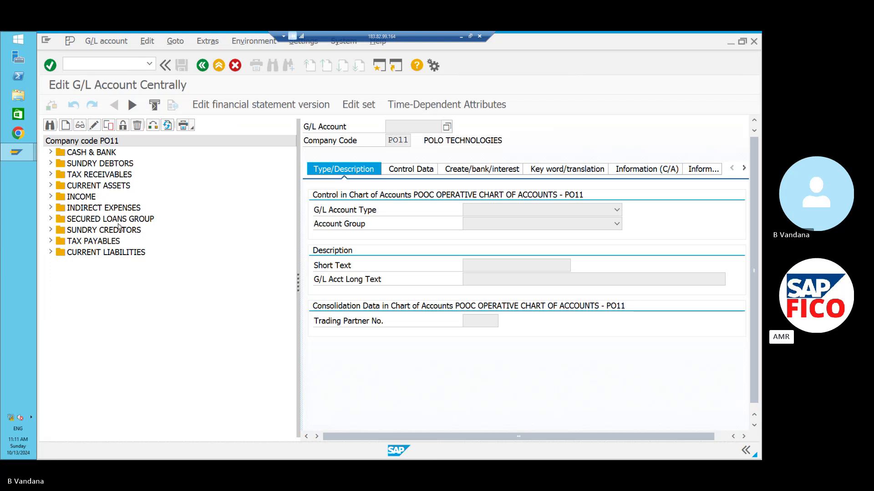
pyautogui.click(461, 171)
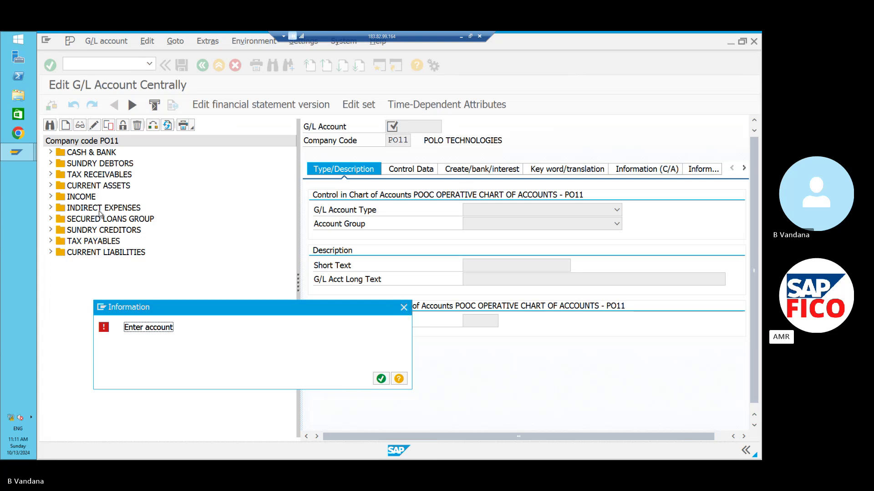
pyautogui.click(403, 308)
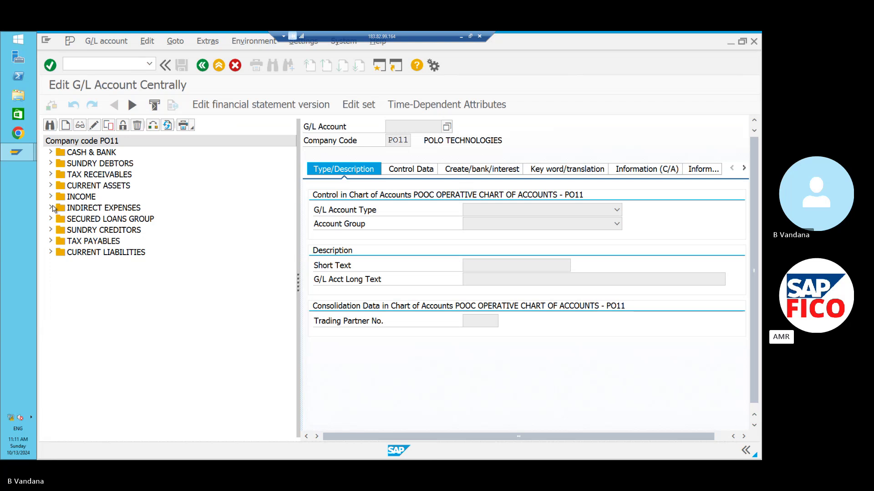
pyautogui.click(95, 126)
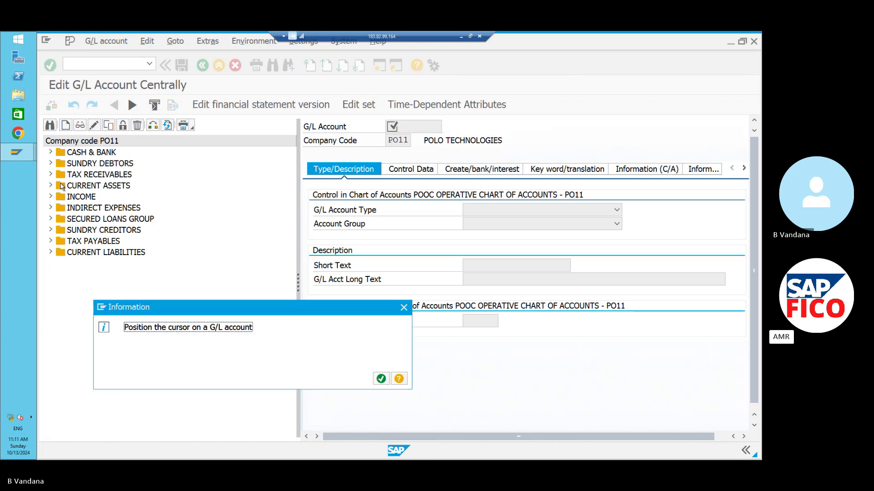
pyautogui.click(381, 379)
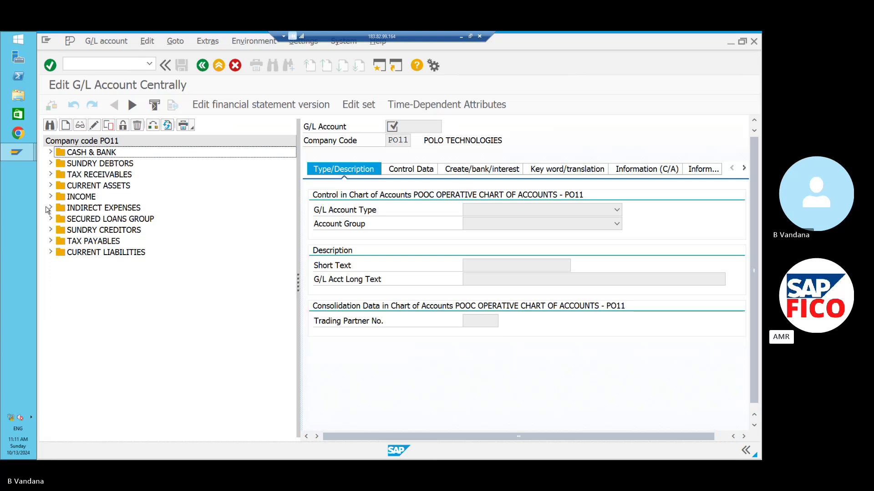
# Look through the account groups, including INDIRECT EXPENSES and SUNDRY DEBTORS, for the G/L account named in the error
pyautogui.click(50, 208)
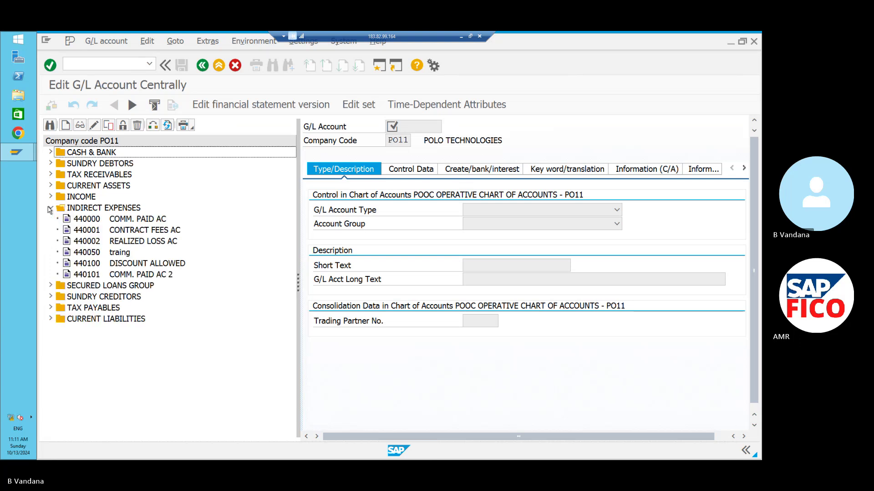
pyautogui.click(113, 220)
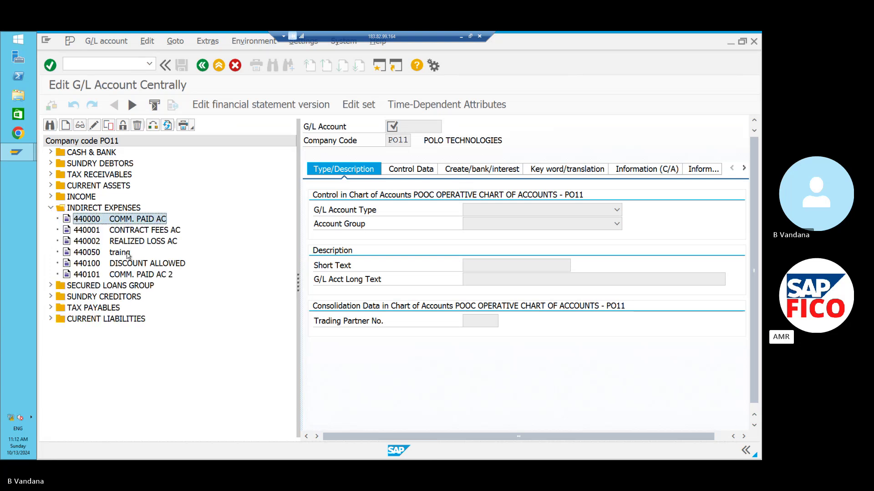
pyautogui.click(51, 208)
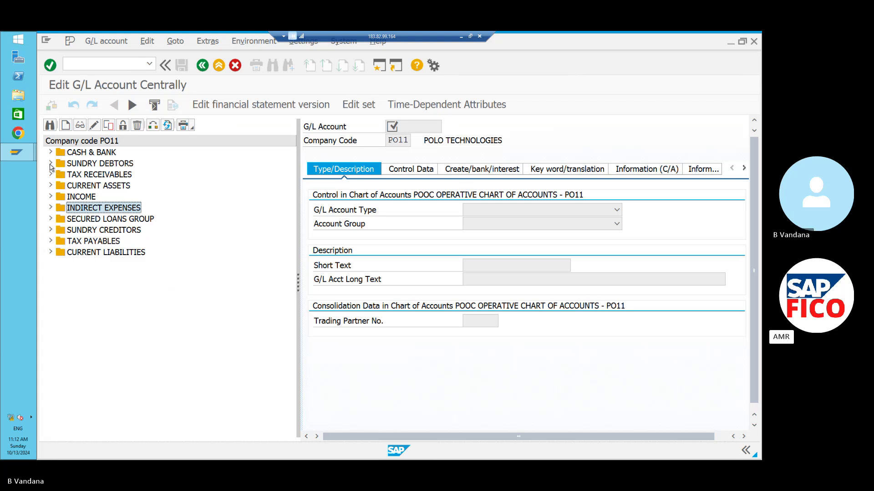
pyautogui.click(51, 164)
pyautogui.click(50, 164)
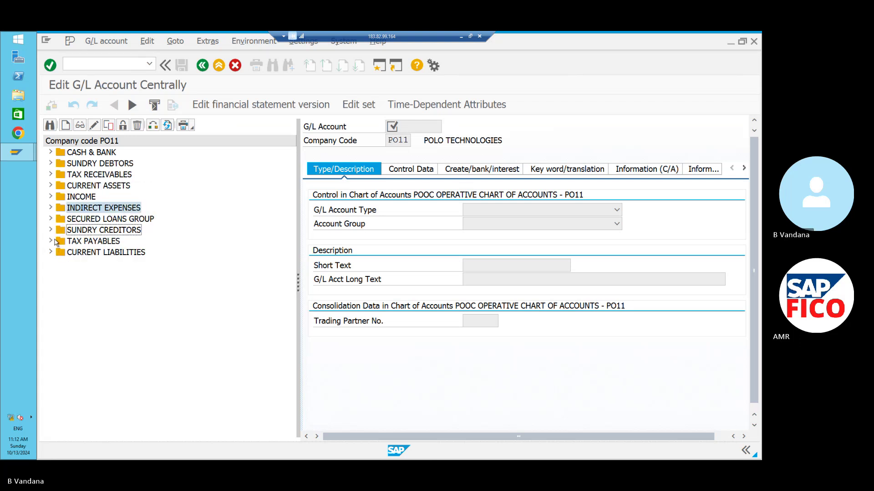
pyautogui.click(49, 210)
pyautogui.click(50, 208)
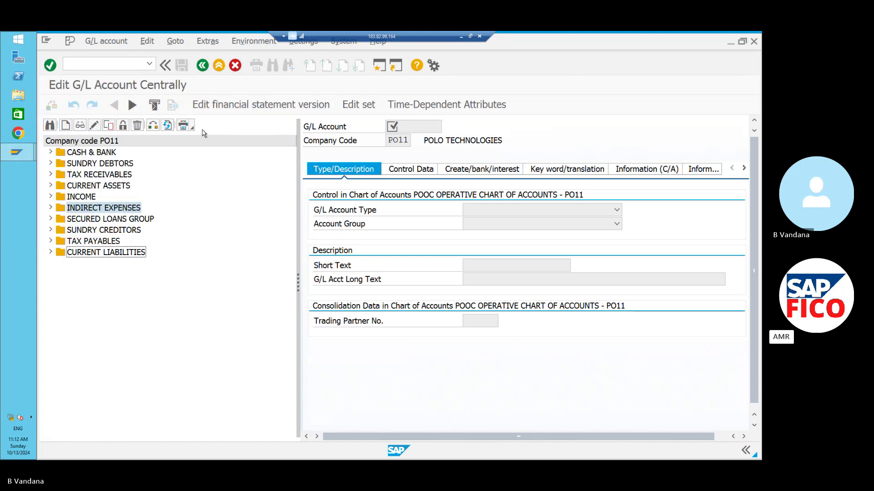
# Recheck the account number in the error details and search the account groups in G/L account maintenance for it
pyautogui.click(203, 66)
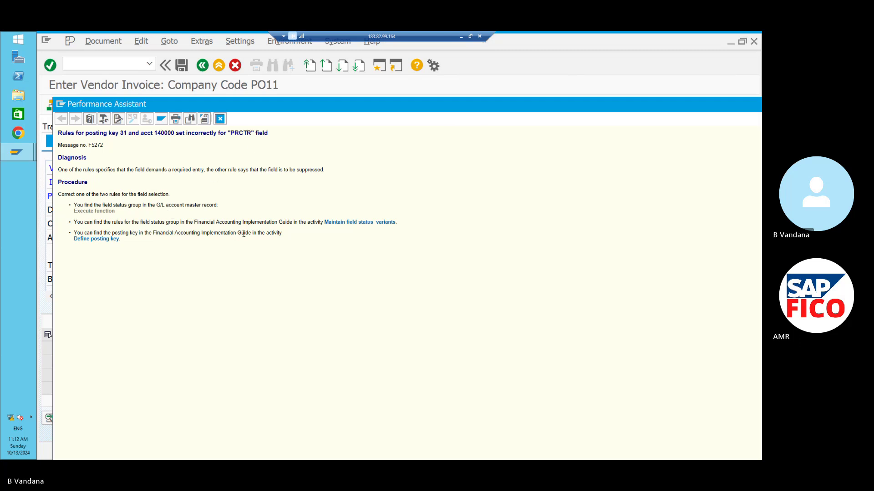
pyautogui.click(105, 212)
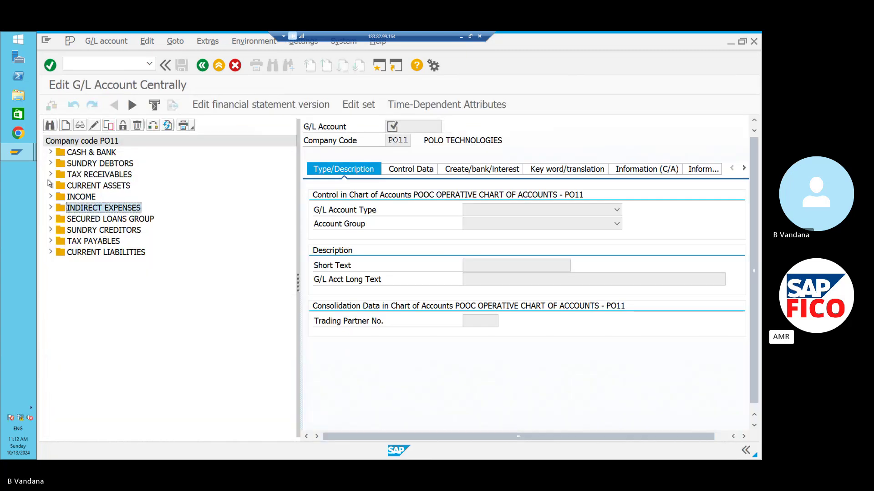
pyautogui.click(51, 164)
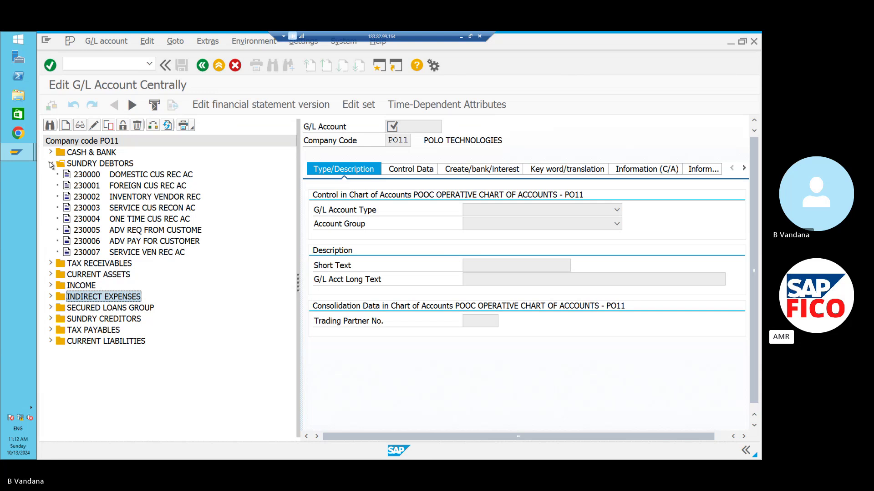
pyautogui.click(50, 164)
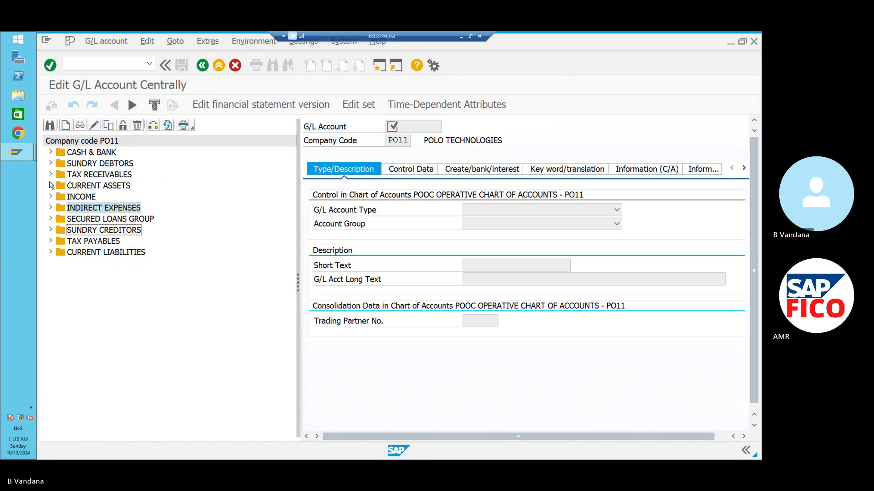
pyautogui.click(51, 186)
pyautogui.click(51, 186)
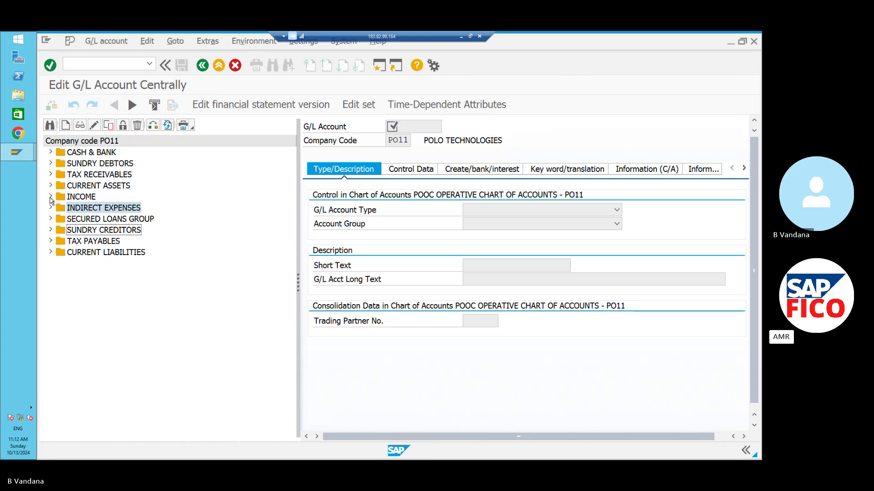
pyautogui.click(50, 207)
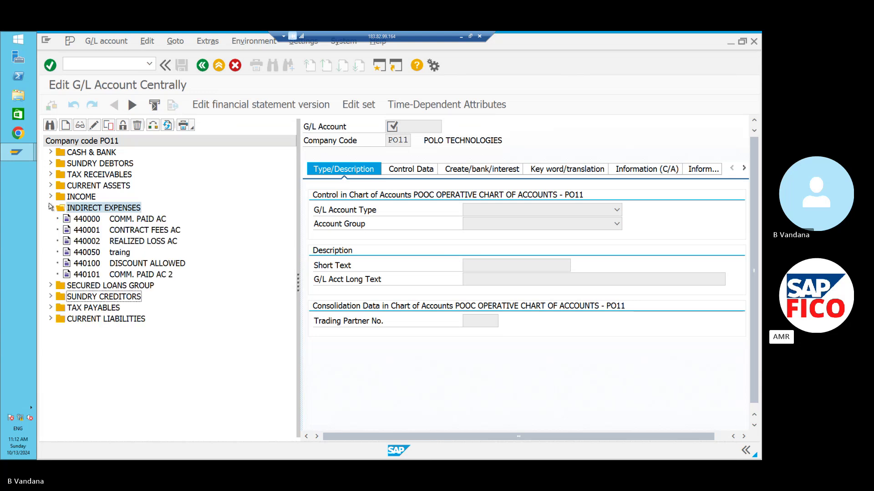
pyautogui.click(50, 207)
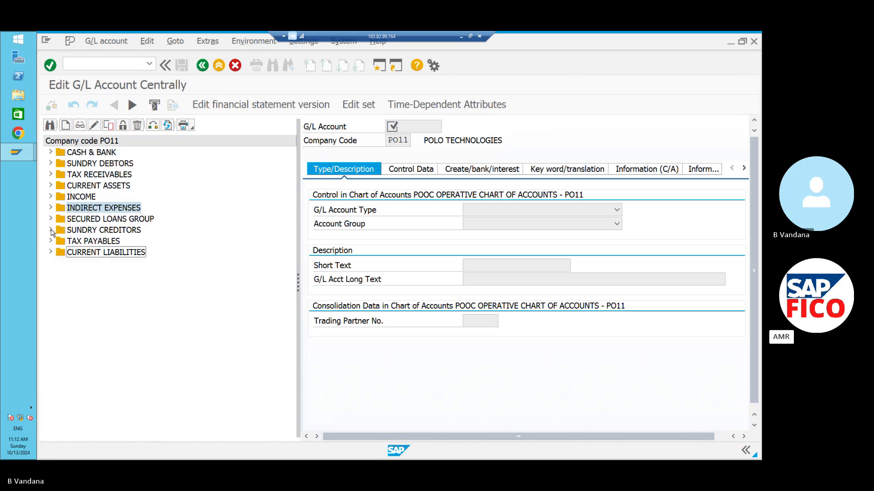
# Open G/L account 140000 DOMESTIC VEND REC AC from the SUNDRY CREDITORS group in change mode
pyautogui.click(50, 231)
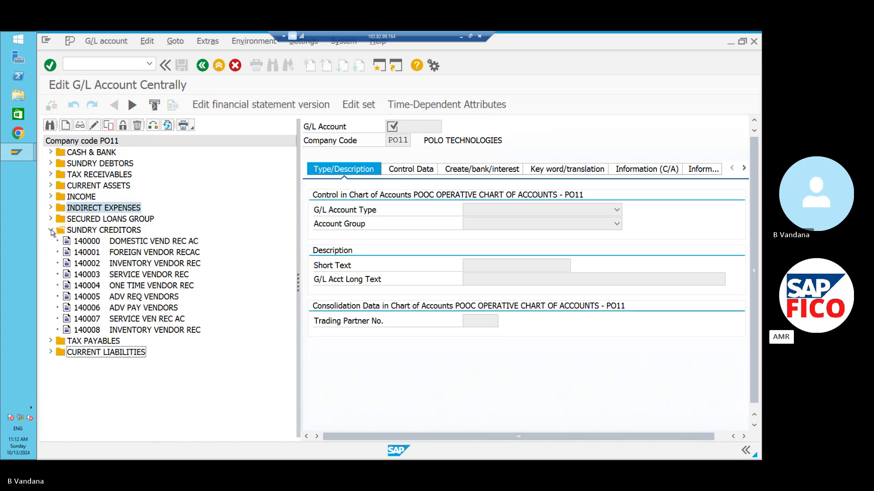
pyautogui.click(108, 242)
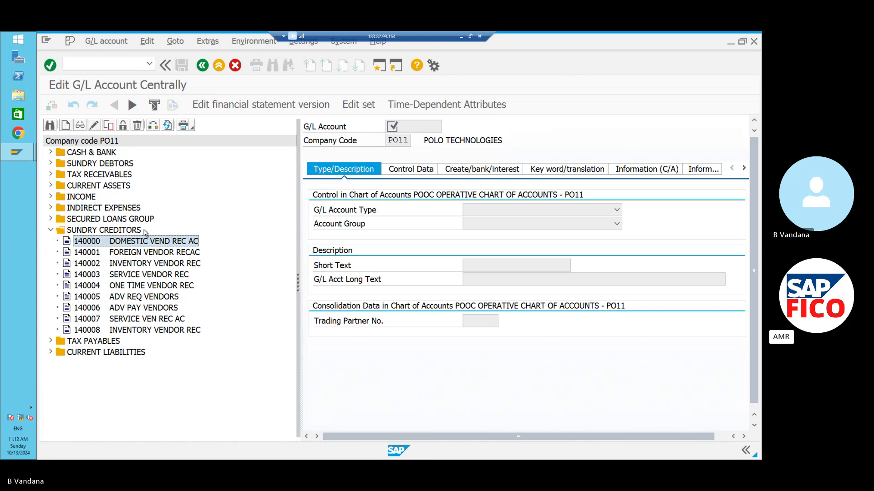
pyautogui.click(94, 126)
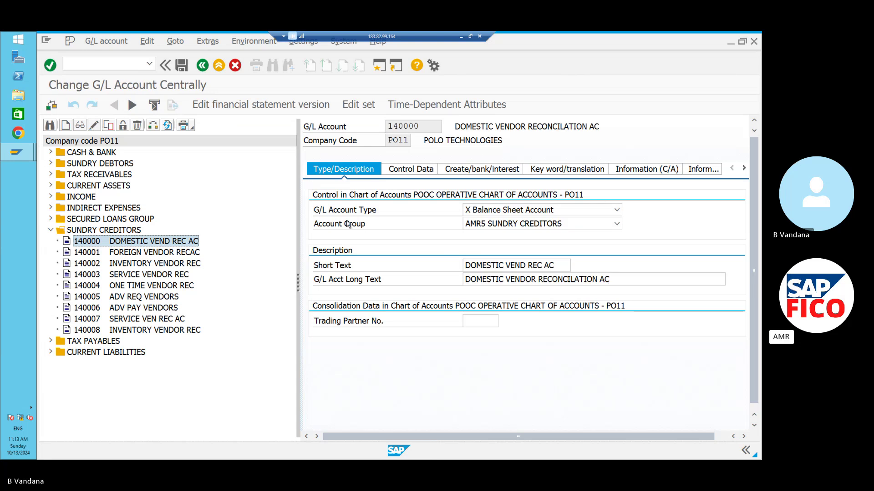
# Review the control data and the field status group of G/L account 140000
pyautogui.click(415, 170)
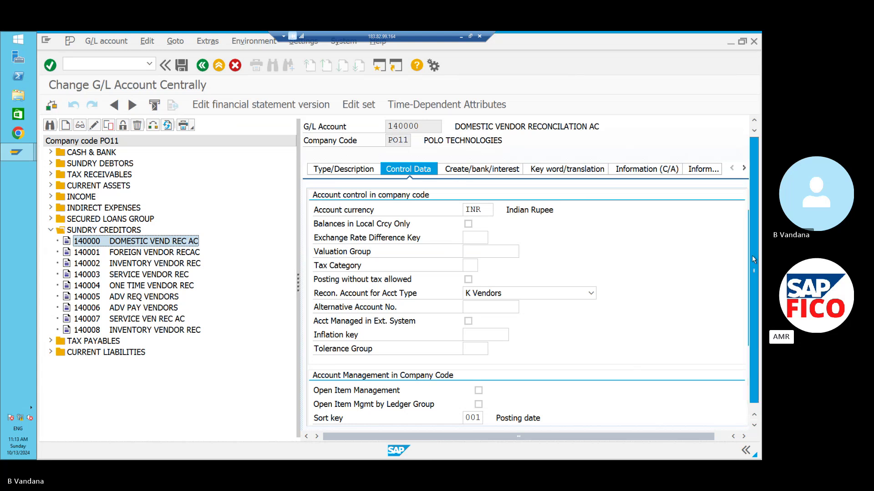
pyautogui.scroll(-1, 754, 262)
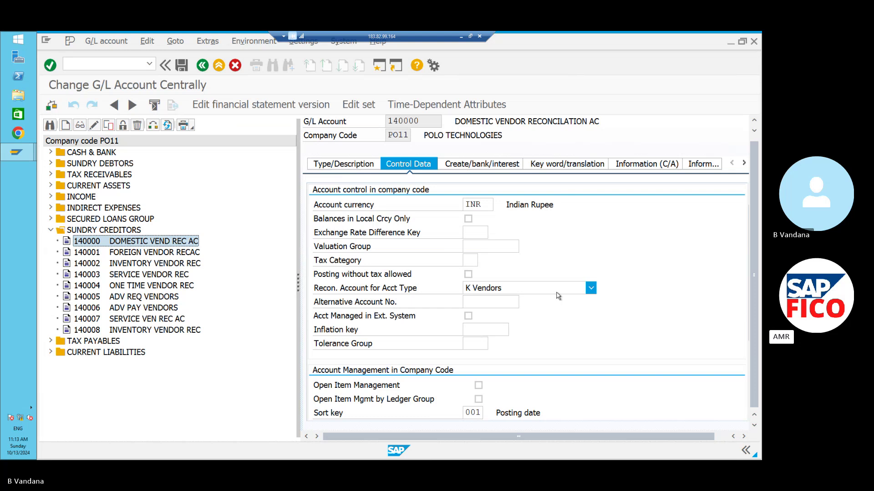
pyautogui.click(489, 164)
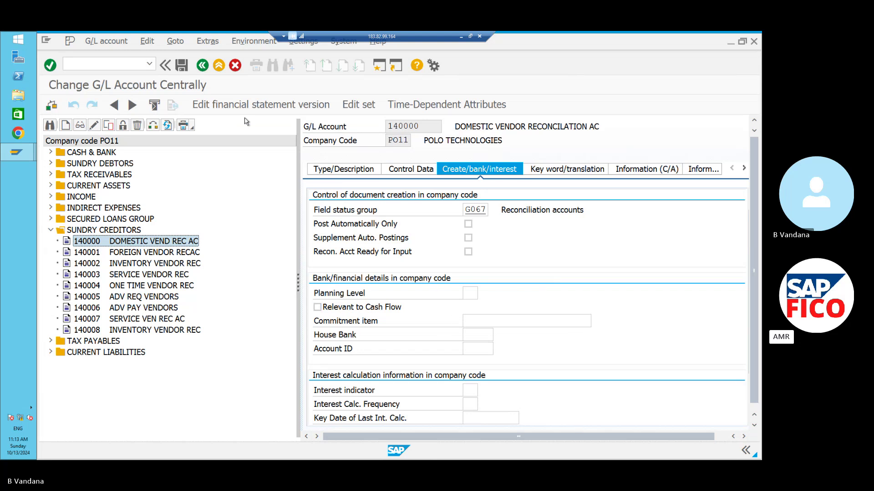
# Return to the error details and go from there to the Define Field Status Variants activity in the IMG
pyautogui.click(203, 66)
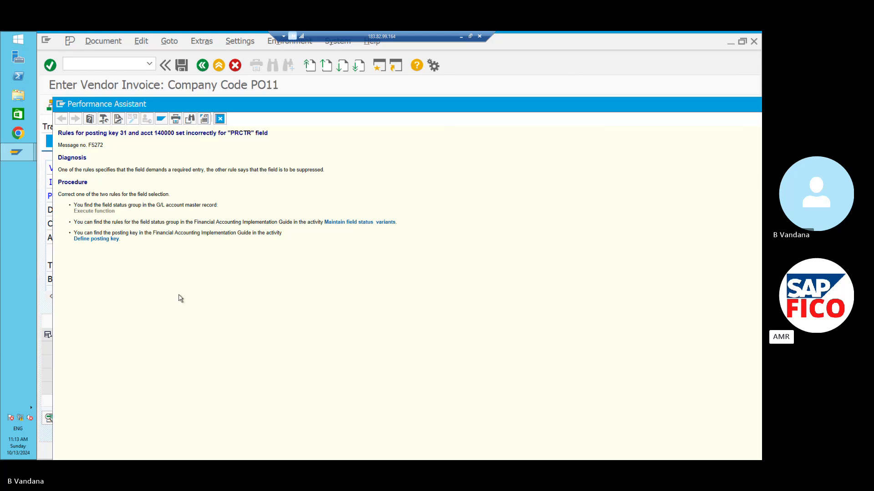
pyautogui.click(361, 222)
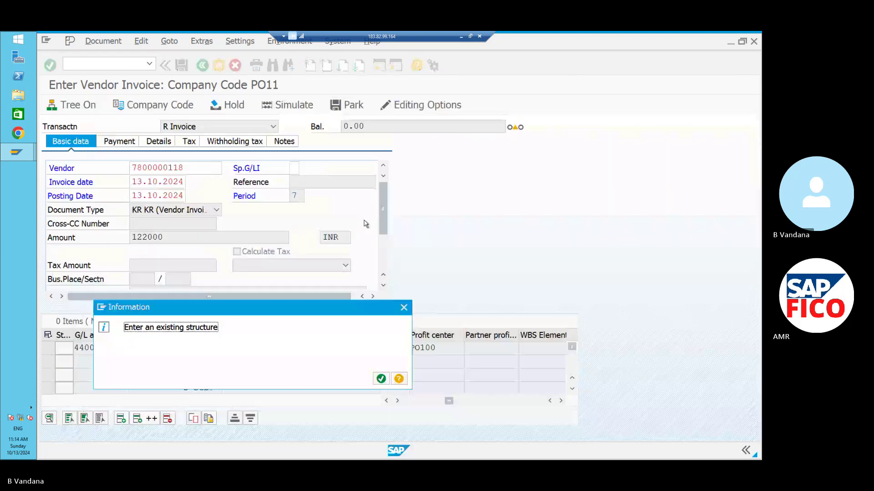
pyautogui.click(381, 379)
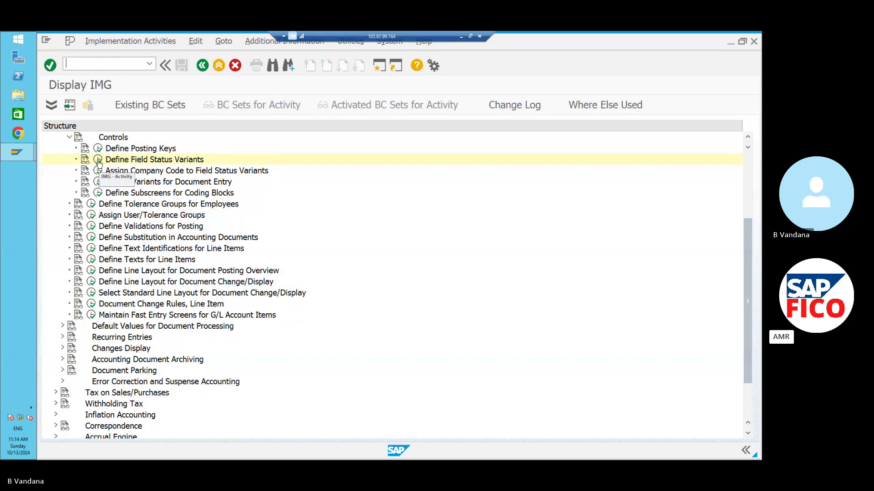
pyautogui.click(99, 161)
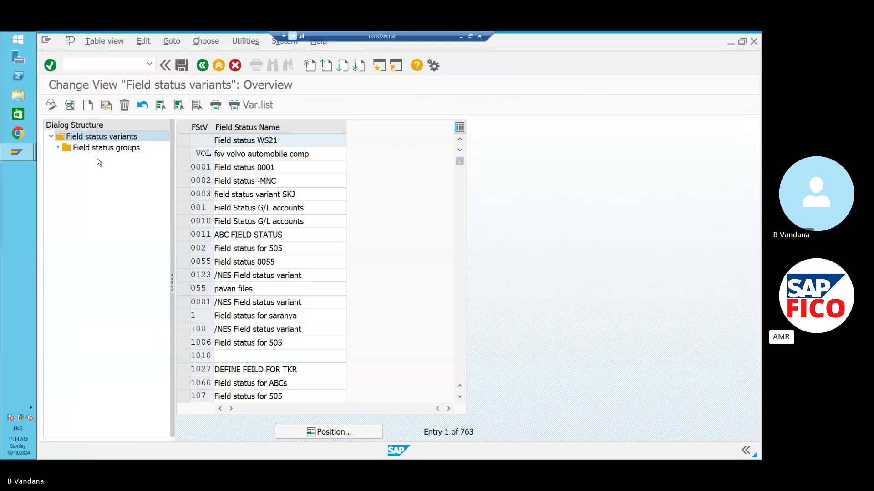
# Find field status variant POFV and open its field status groups
pyautogui.click(300, 432)
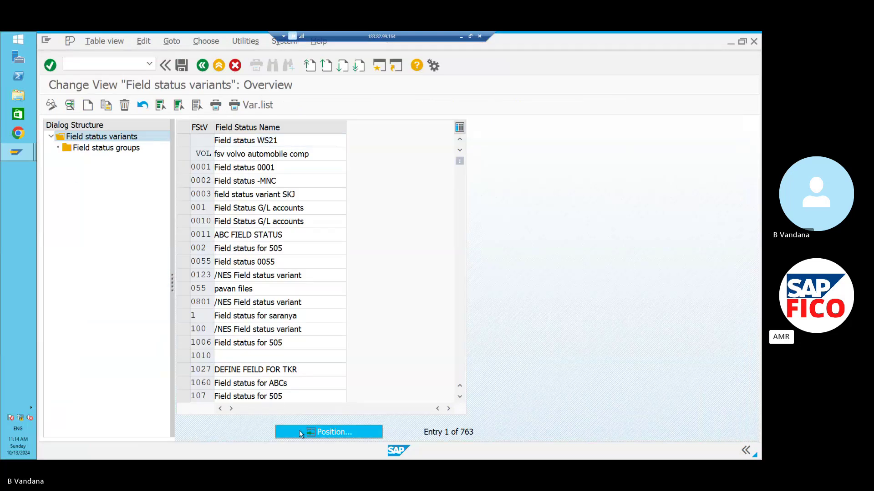
pyautogui.write('pofv')
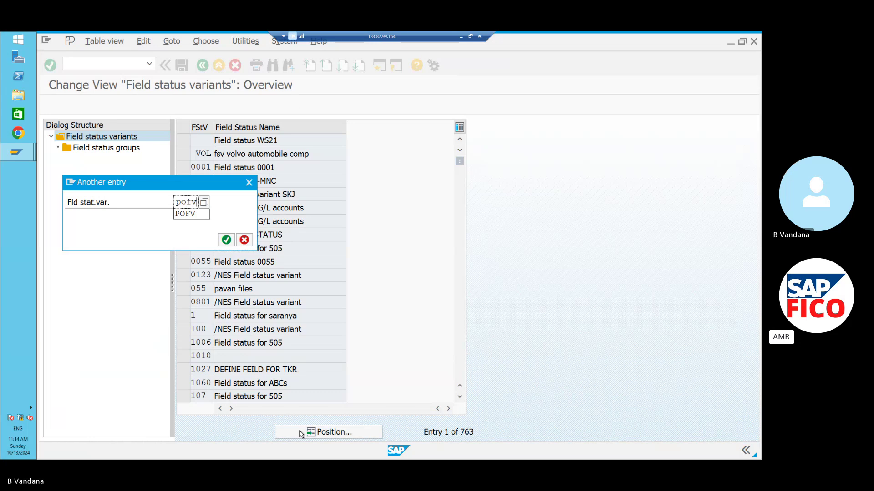
pyautogui.press('Return')
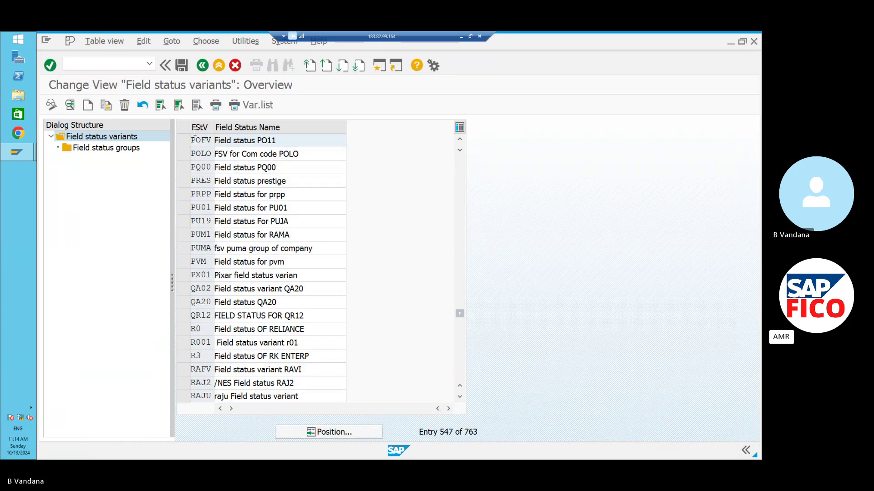
pyautogui.click(184, 140)
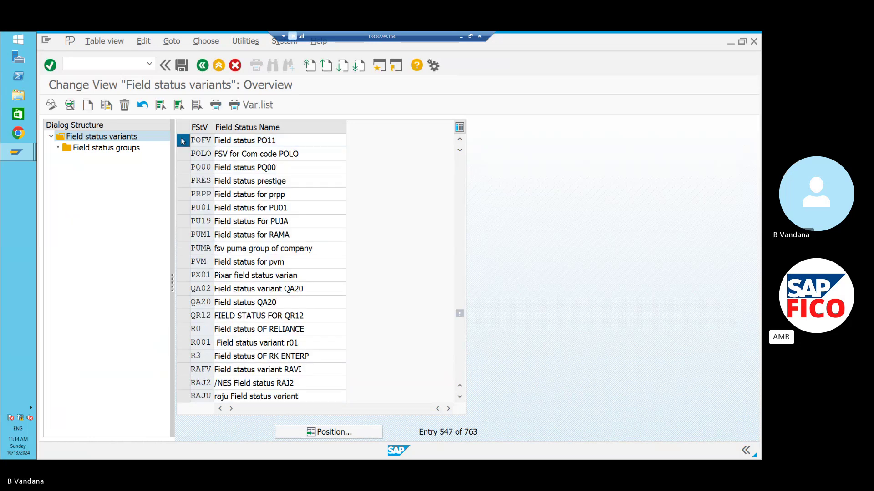
pyautogui.doubleClick(137, 151)
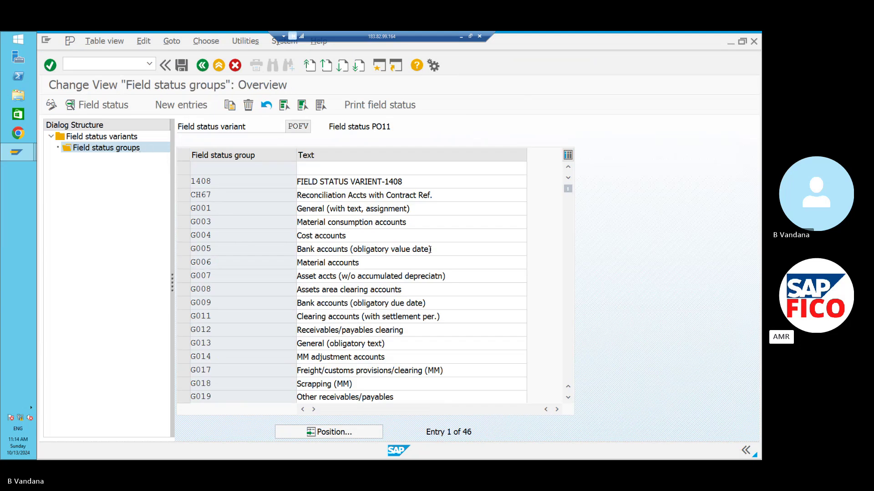
# Locate field status group G067 Reconciliation accounts among the groups of variant POFV
pyautogui.click(567, 398)
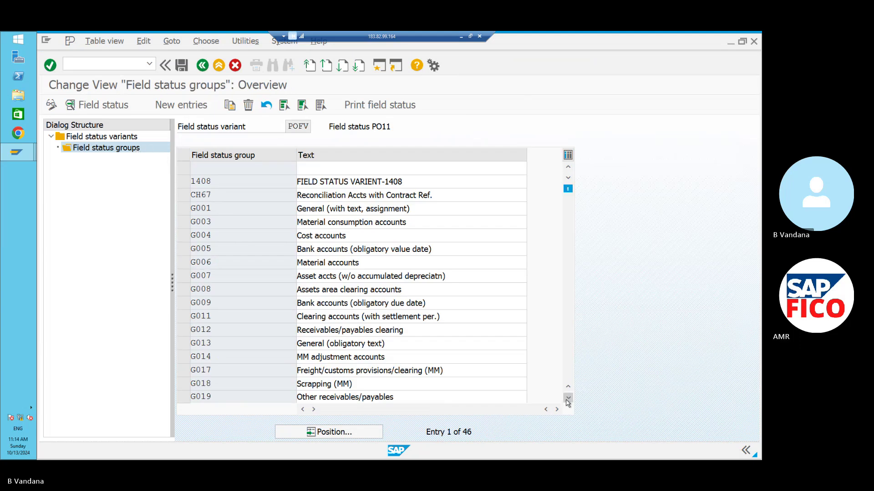
pyautogui.click(568, 398)
pyautogui.click(568, 398)
pyautogui.click(568, 398)
pyautogui.click(568, 398)
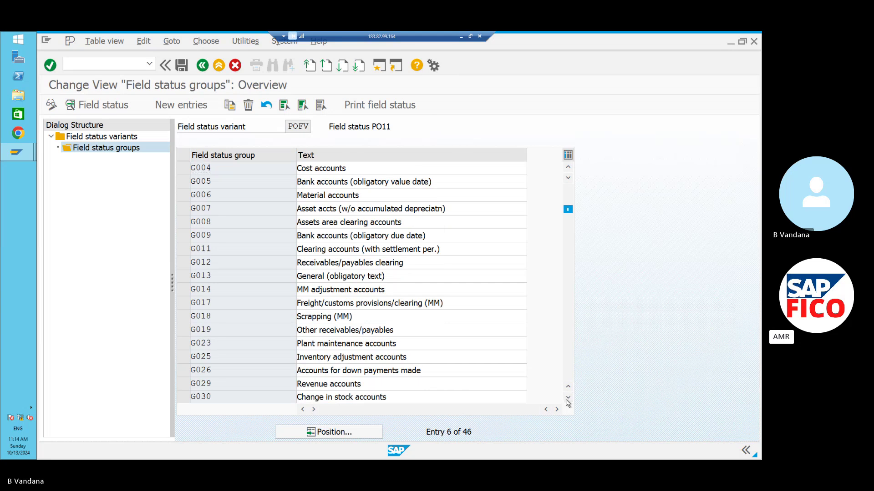
pyautogui.click(568, 398)
pyautogui.click(568, 398)
pyautogui.click(567, 398)
pyautogui.click(567, 399)
pyautogui.click(568, 398)
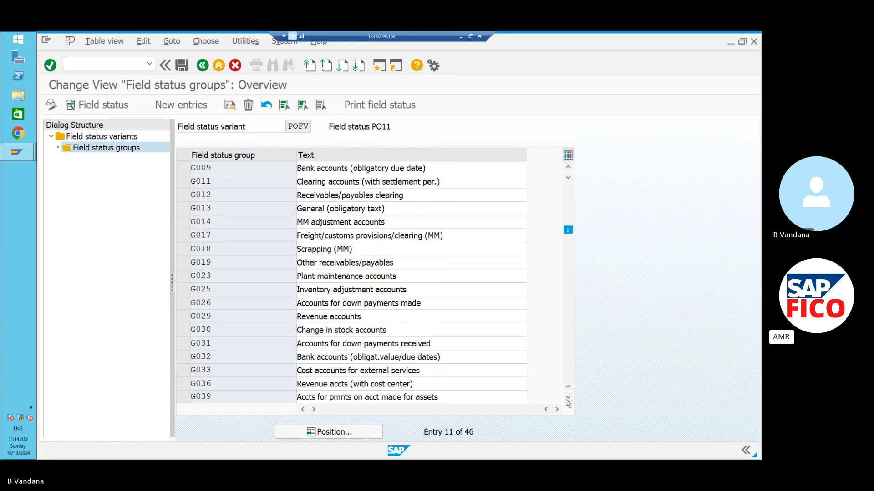
pyautogui.click(568, 398)
pyautogui.click(568, 398)
pyautogui.click(568, 398)
pyautogui.click(568, 398)
pyautogui.click(568, 398)
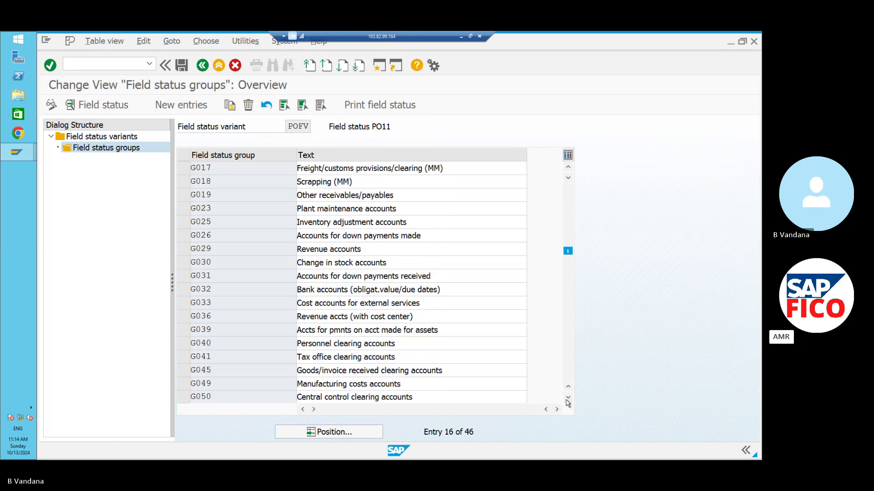
pyautogui.click(568, 398)
pyautogui.click(568, 398)
pyautogui.click(568, 398)
pyautogui.click(568, 398)
pyautogui.click(568, 398)
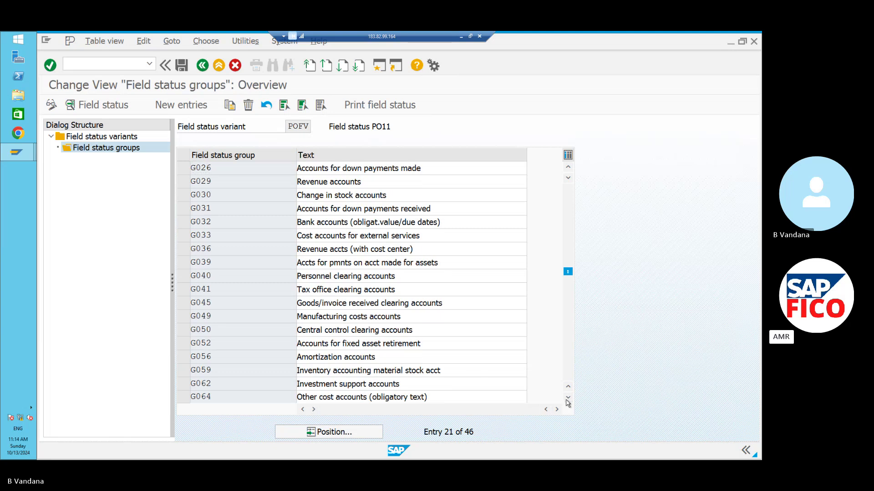
pyautogui.click(567, 398)
pyautogui.click(568, 398)
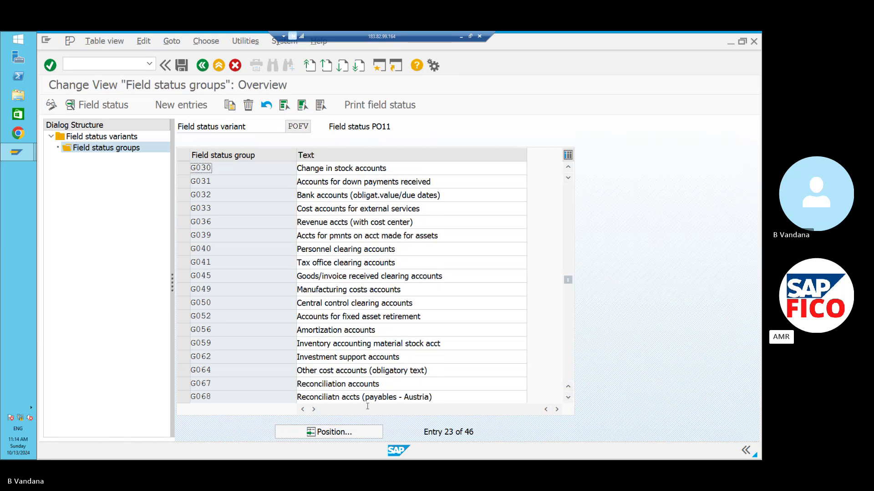
pyautogui.doubleClick(255, 397)
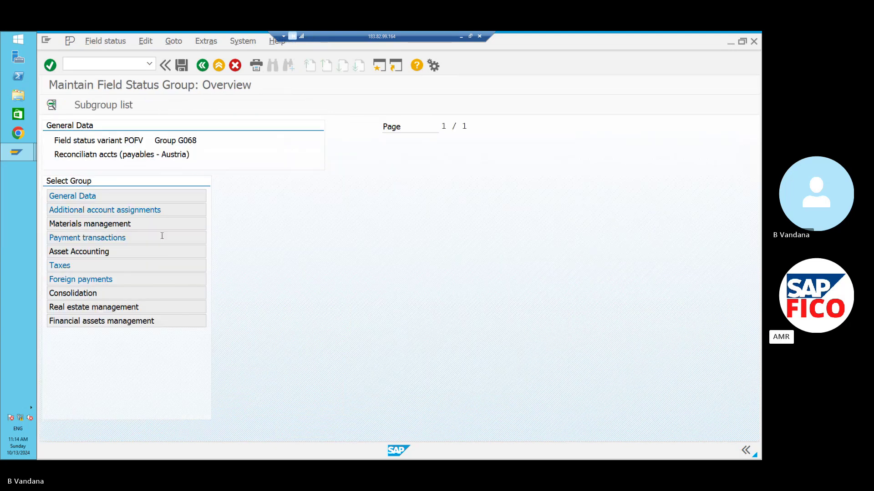
pyautogui.click(203, 65)
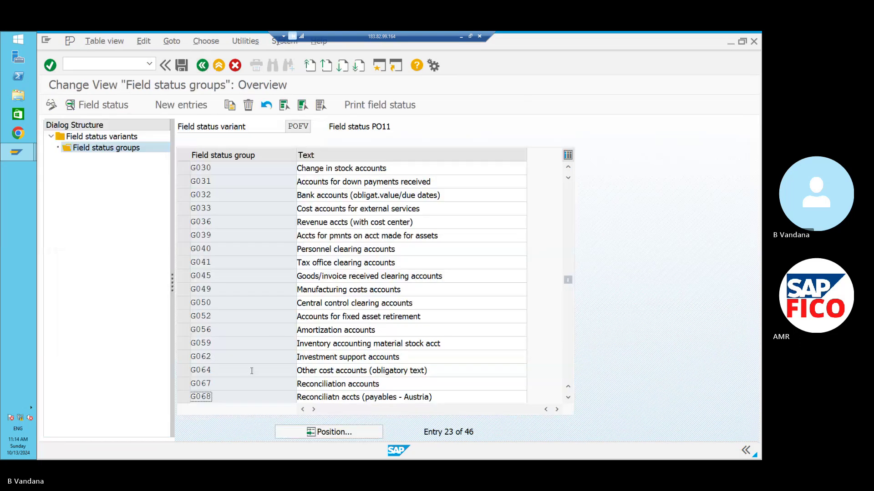
# Open field status group G067 and review its General Data, Additional account assignments and Materials management settings
pyautogui.doubleClick(244, 382)
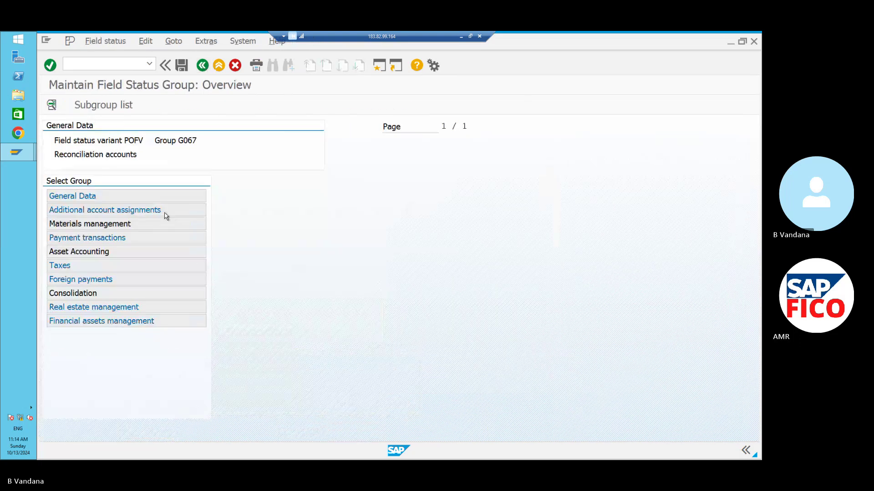
pyautogui.doubleClick(108, 196)
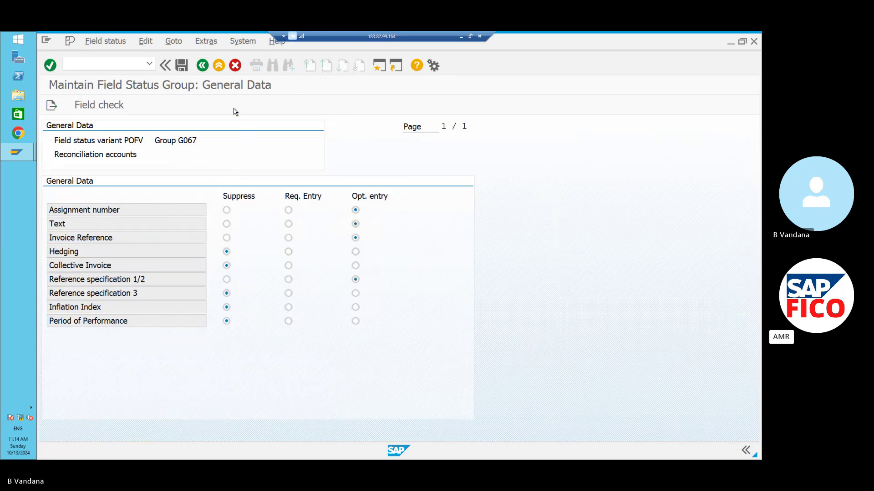
pyautogui.click(203, 66)
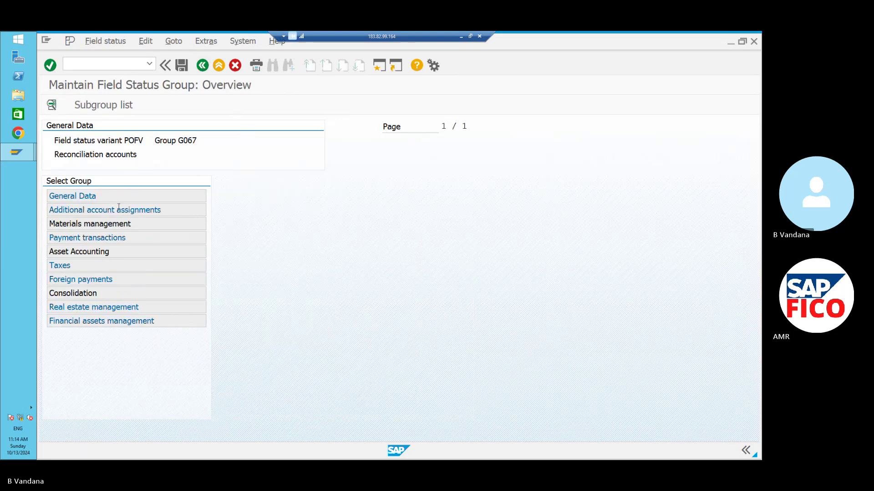
pyautogui.doubleClick(118, 209)
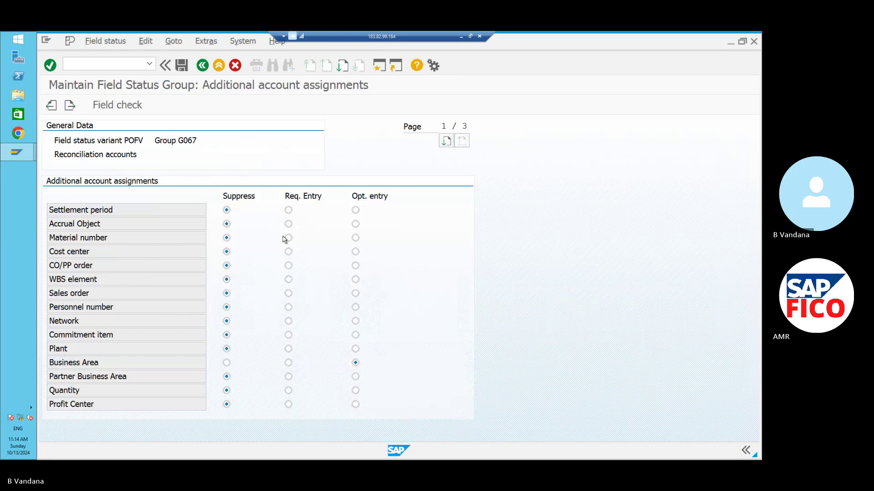
pyautogui.click(203, 66)
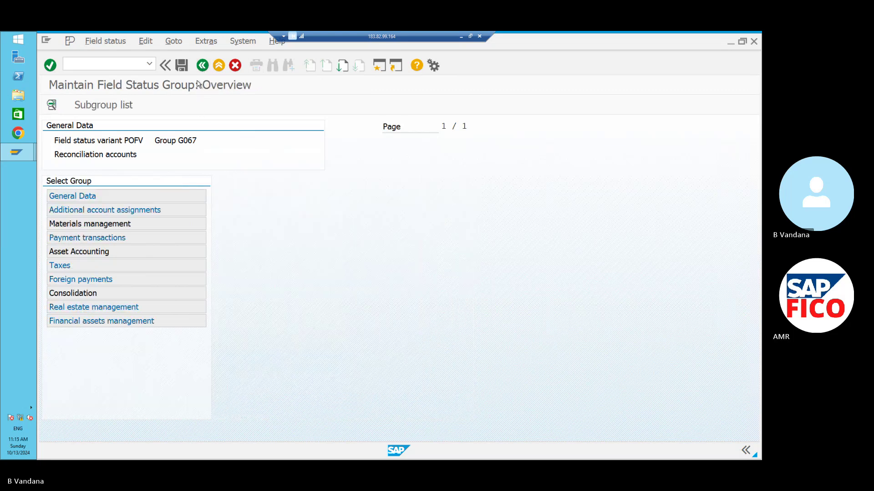
pyautogui.doubleClick(150, 225)
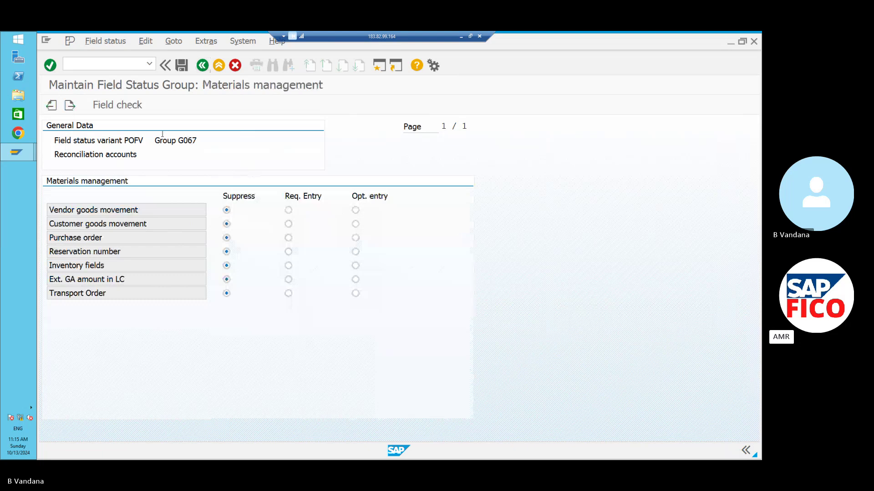
pyautogui.click(203, 66)
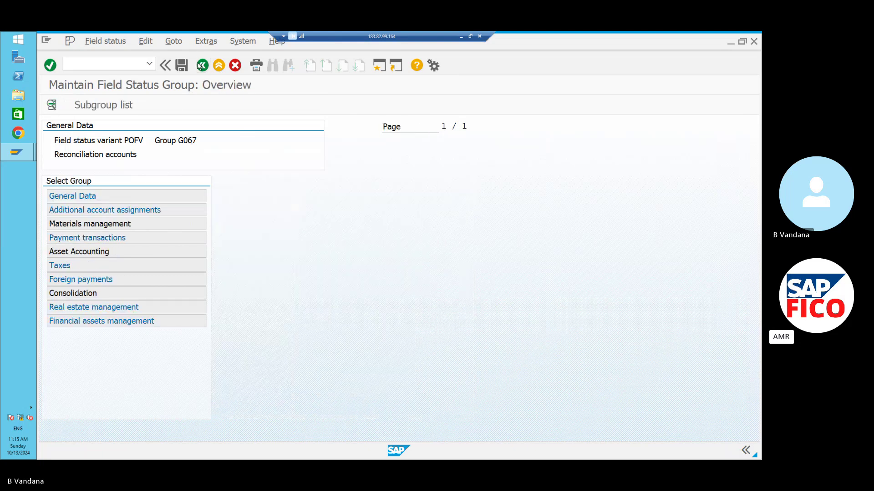
# Review the Payment transactions, Asset Accounting and Taxes field settings of group G067
pyautogui.doubleClick(135, 237)
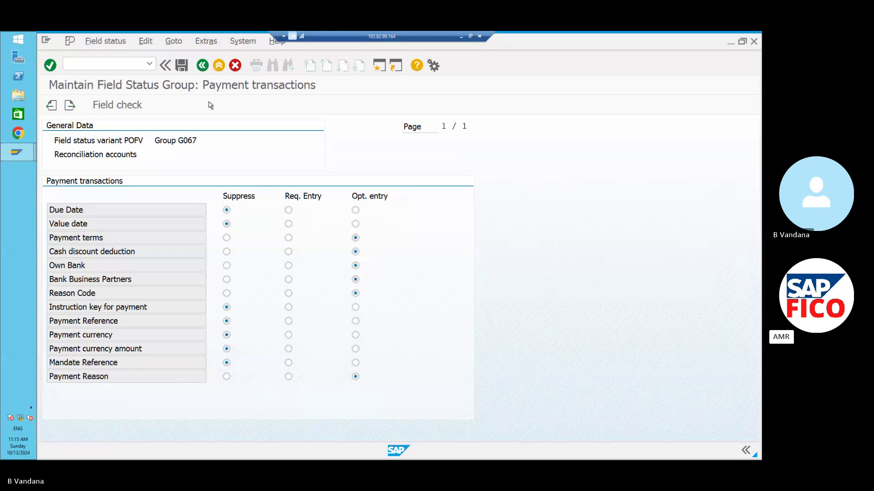
pyautogui.press('F3')
pyautogui.doubleClick(117, 256)
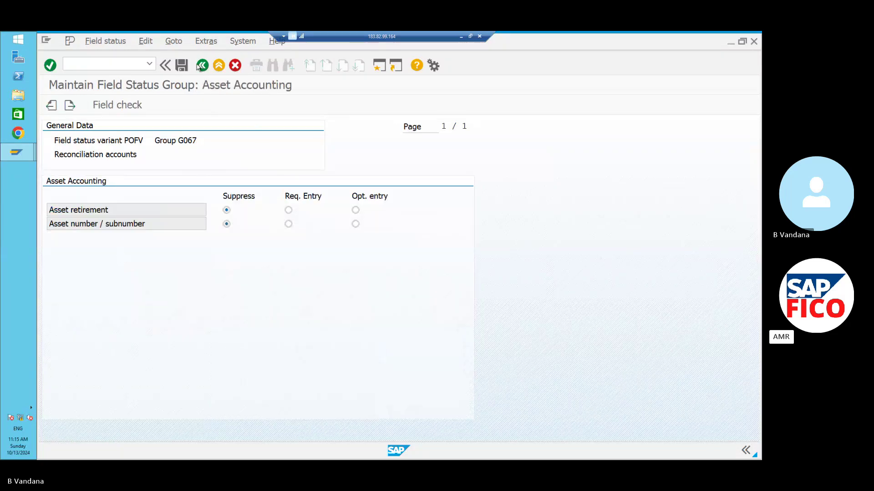
pyautogui.click(200, 66)
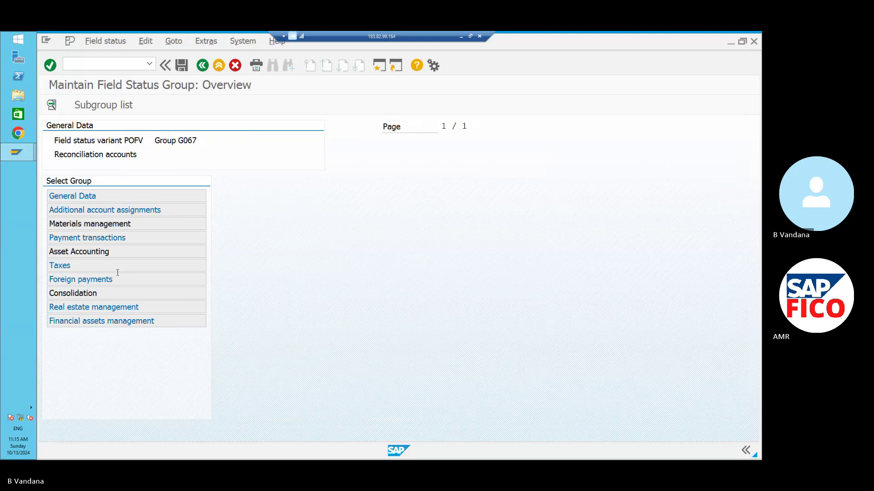
pyautogui.doubleClick(116, 269)
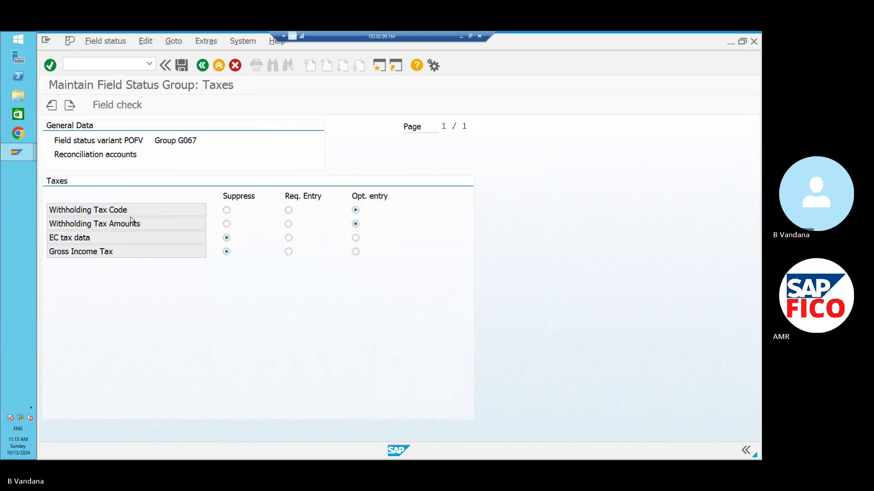
pyautogui.click(202, 65)
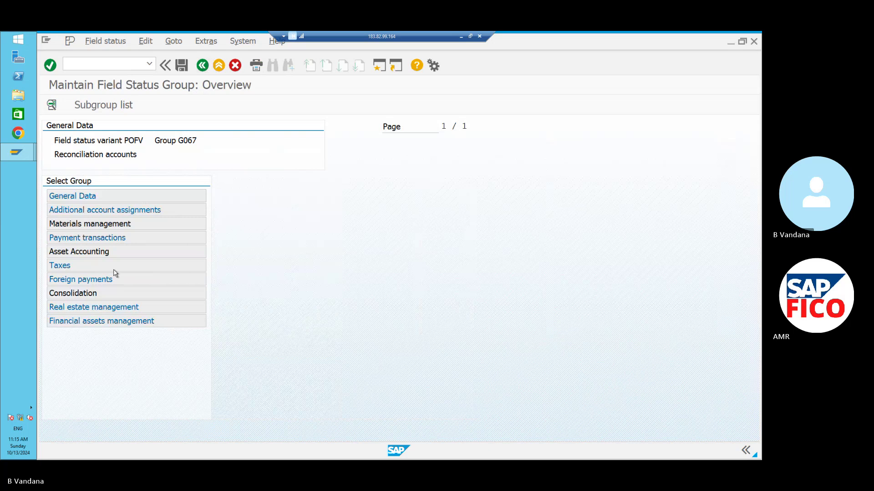
pyautogui.doubleClick(114, 271)
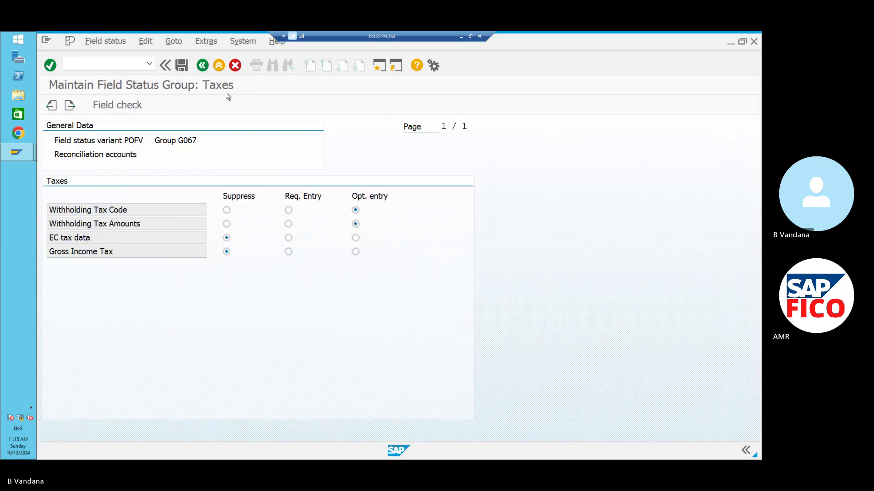
pyautogui.click(203, 66)
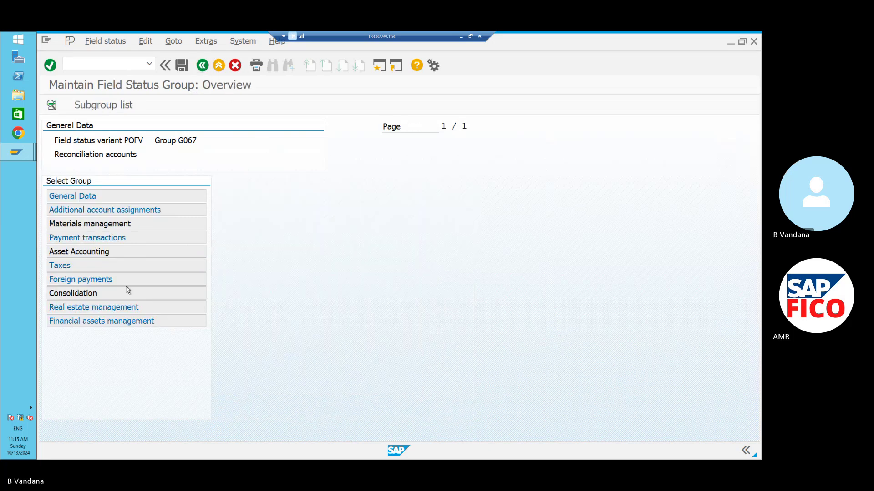
# Check the Foreign payments, Consolidation, Real estate management and Financial assets management settings of group G067
pyautogui.doubleClick(127, 282)
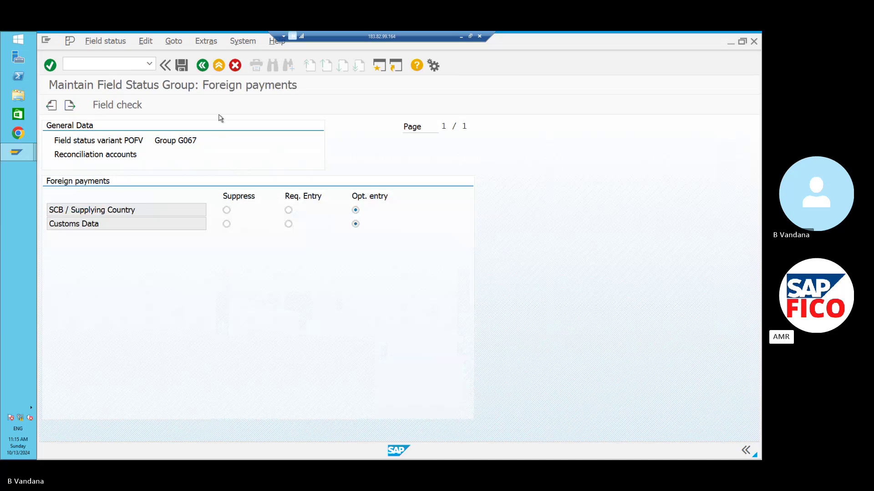
pyautogui.click(203, 67)
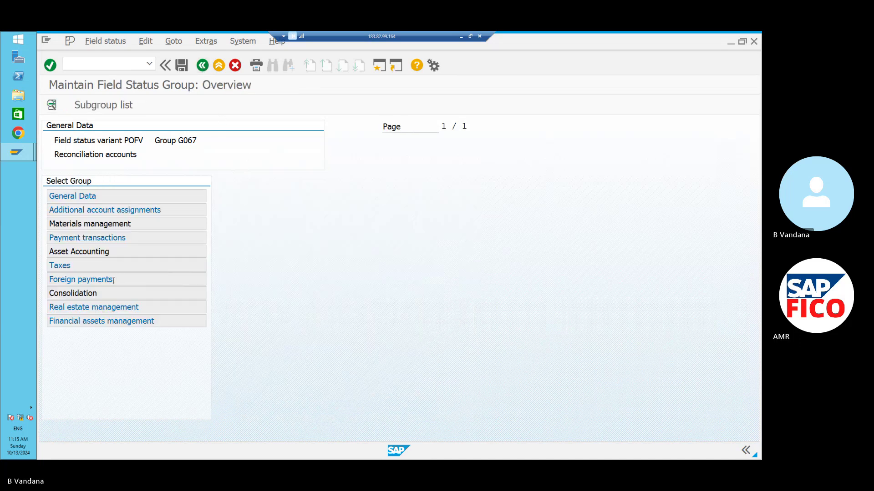
pyautogui.doubleClick(111, 295)
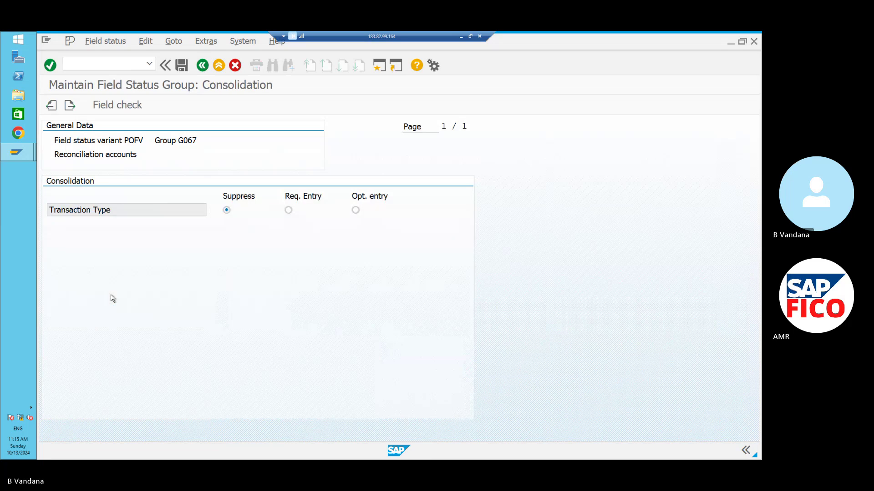
pyautogui.click(203, 66)
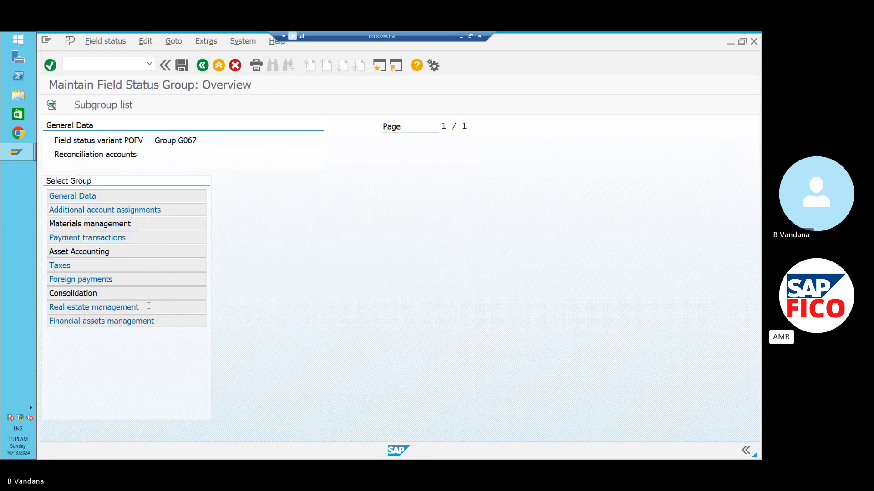
pyautogui.doubleClick(148, 308)
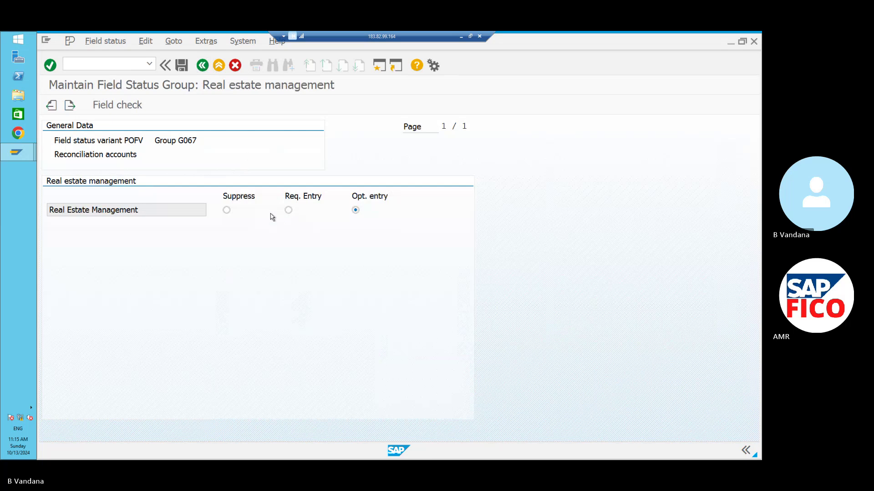
pyautogui.click(202, 66)
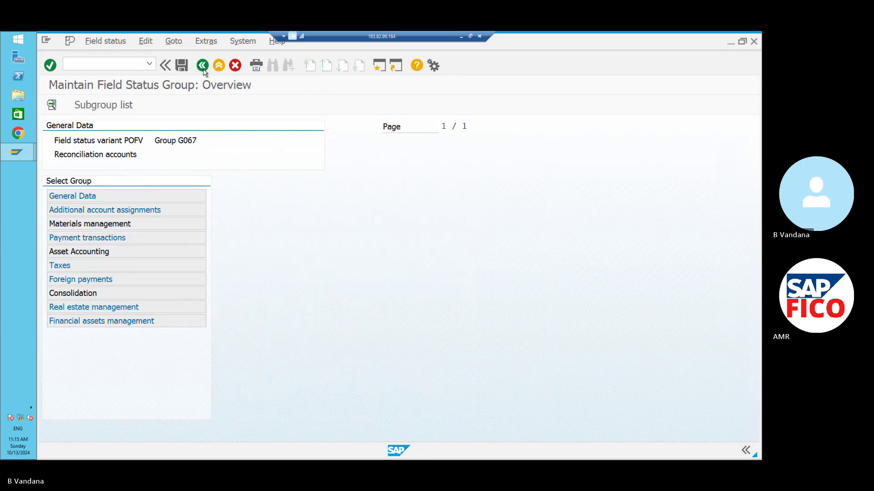
pyautogui.doubleClick(152, 320)
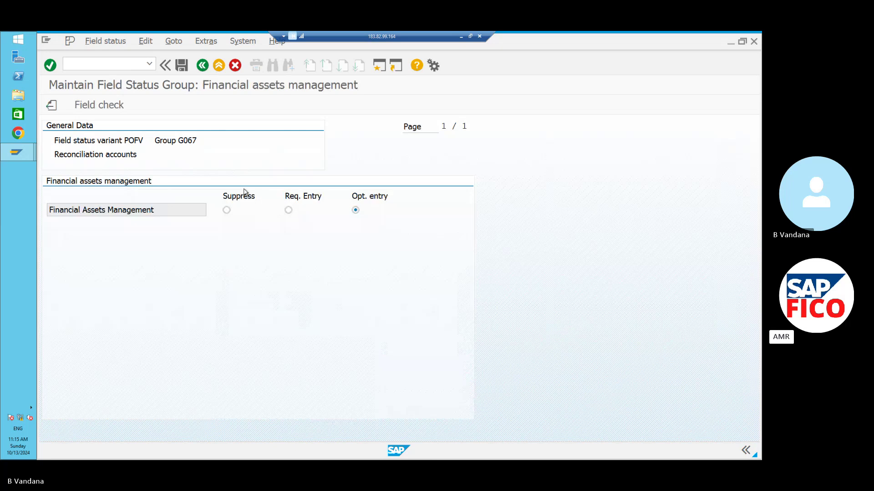
pyautogui.click(202, 68)
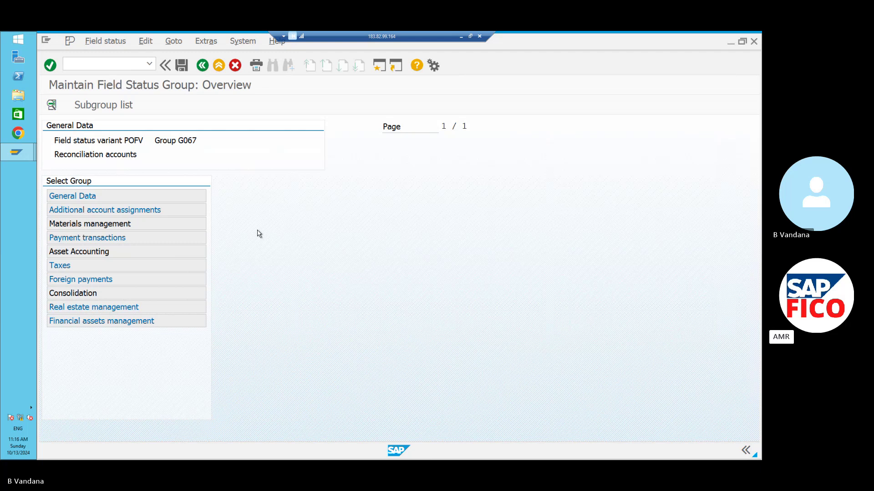
# Start transaction OBC5 in a new session to show the field status variant assignments of the company codes
pyautogui.click(133, 62)
pyautogui.click(377, 68)
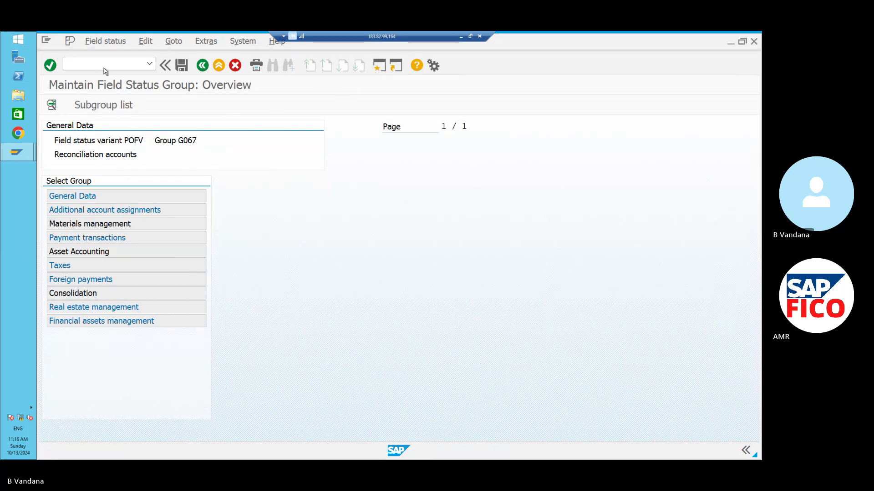
pyautogui.write('/n')
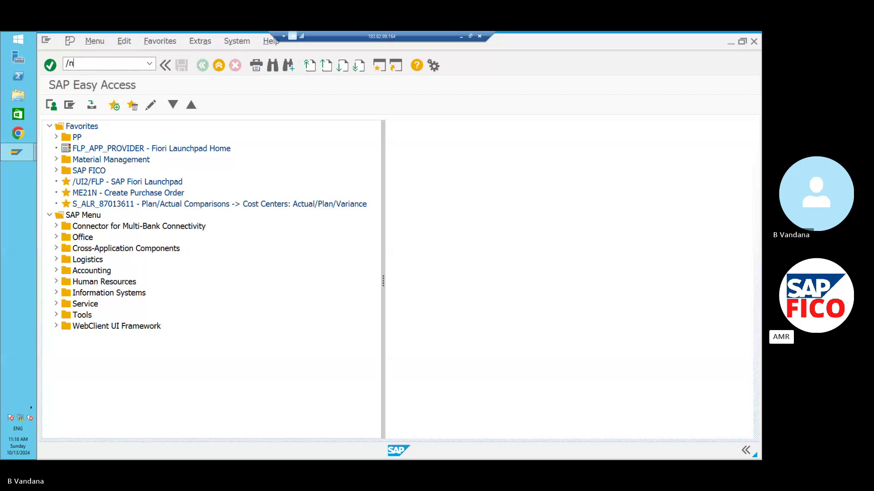
pyautogui.write('obc5')
pyautogui.press('Return')
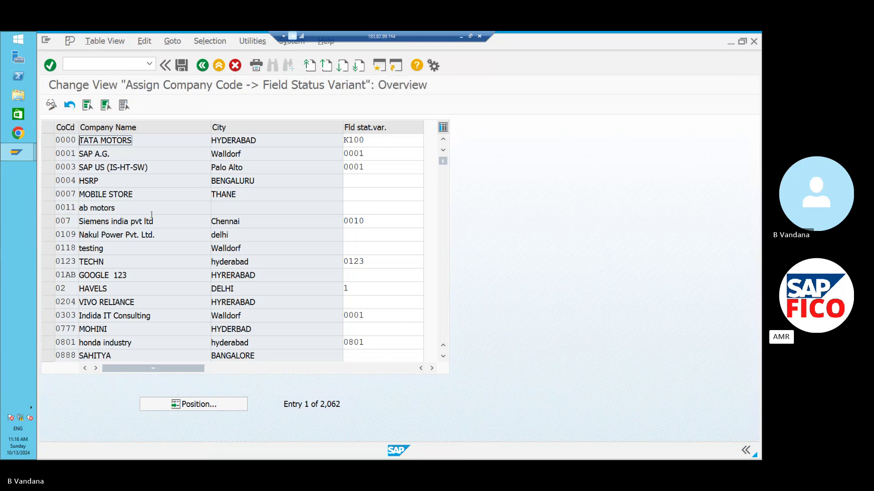
# Find company code PO11 and check its assigned field status variant, then leave the assignment overview
pyautogui.click(187, 402)
pyautogui.write('P')
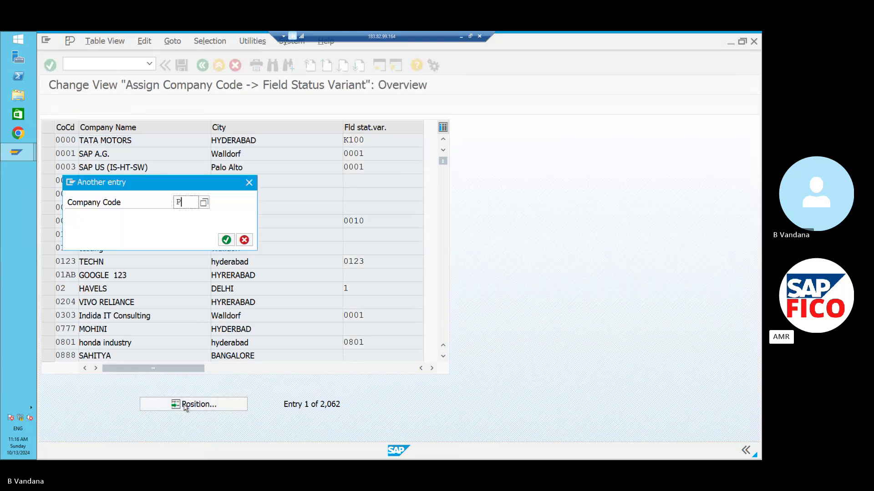
pyautogui.write('O11')
pyautogui.press('Return')
pyautogui.press('Return')
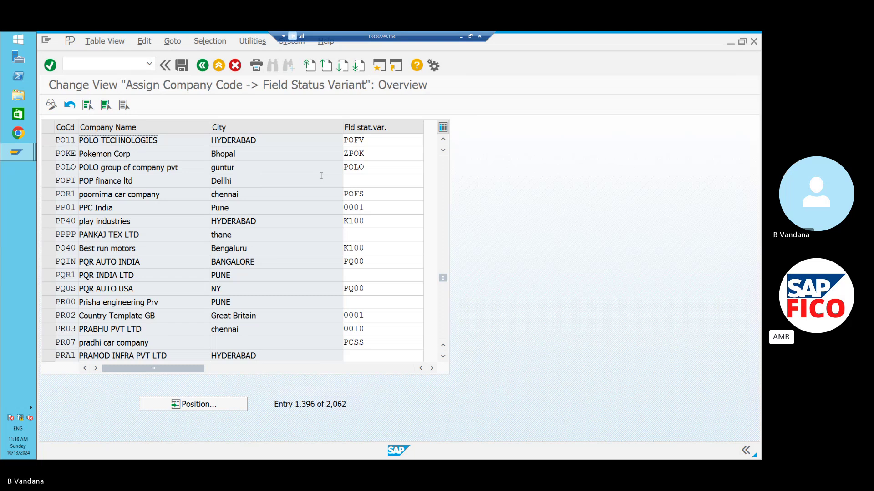
pyautogui.click(202, 68)
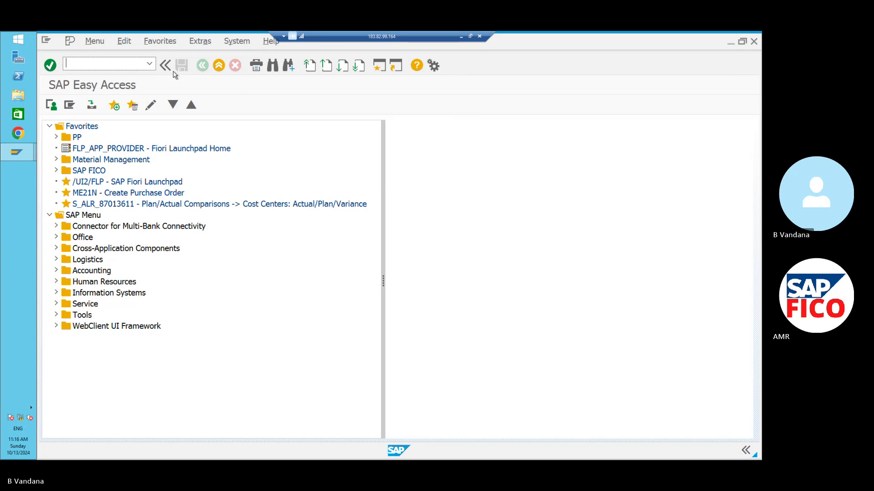
# Return to the error details and try to open the Maintain field status variants and Define posting key activities
pyautogui.moveTo(21, 159)
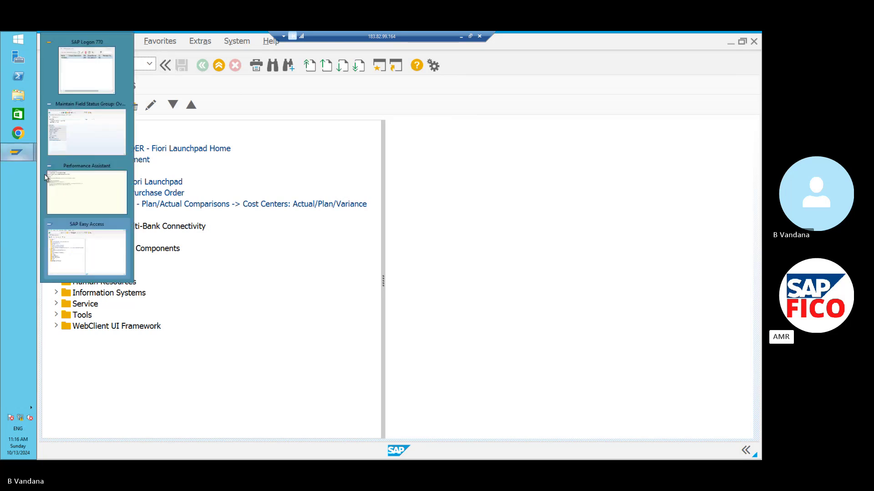
pyautogui.click(86, 187)
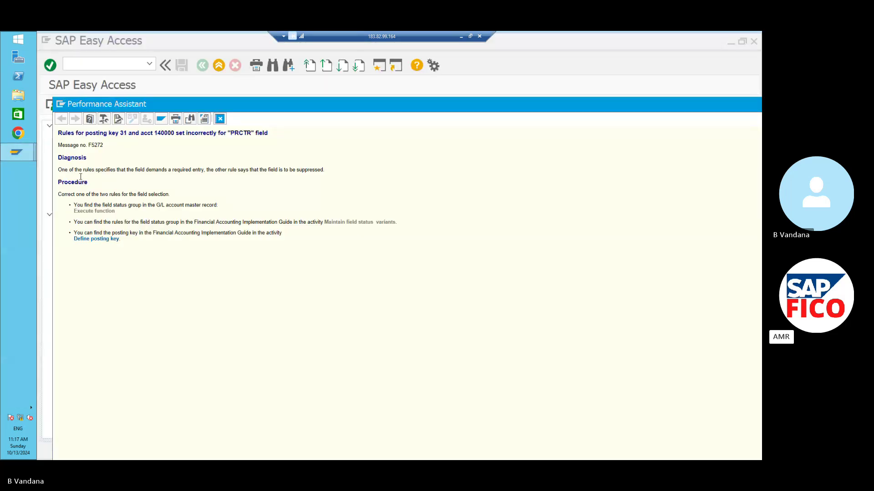
pyautogui.moveTo(21, 150)
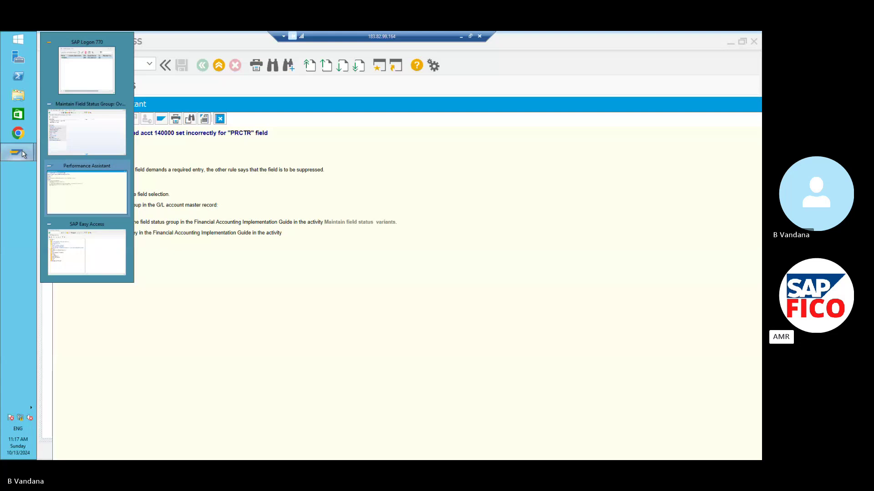
pyautogui.click(115, 206)
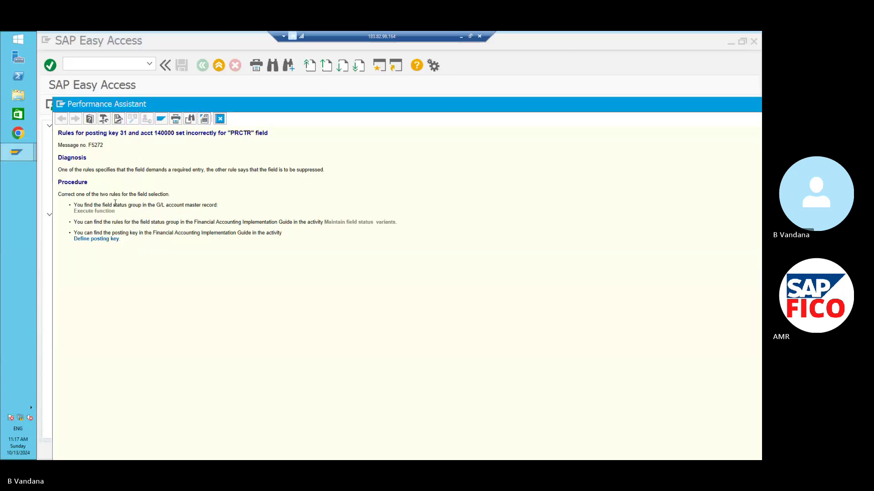
pyautogui.click(358, 227)
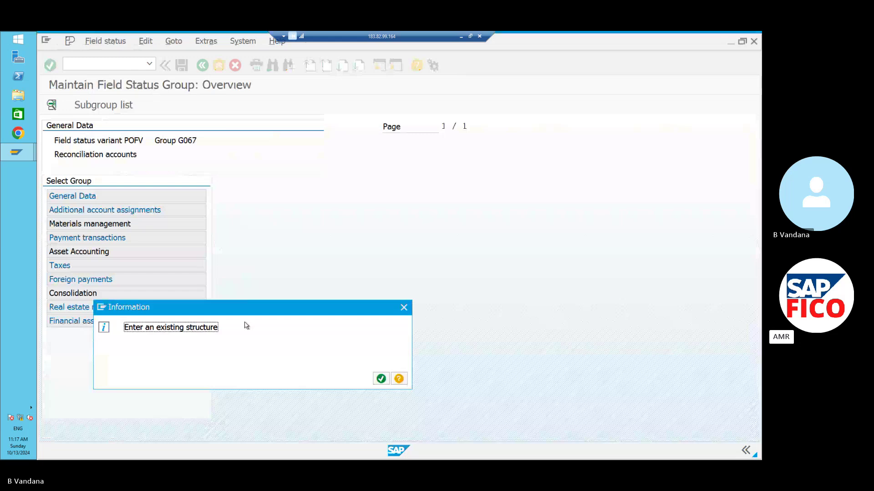
pyautogui.click(404, 308)
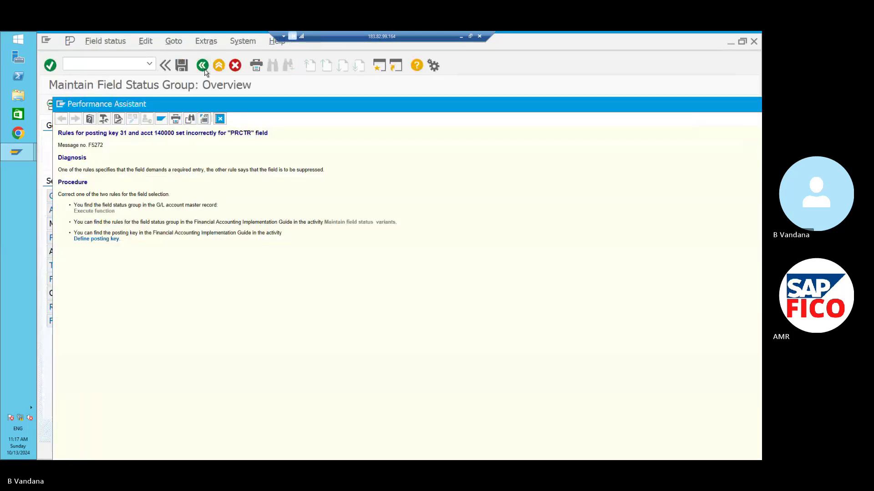
pyautogui.click(96, 239)
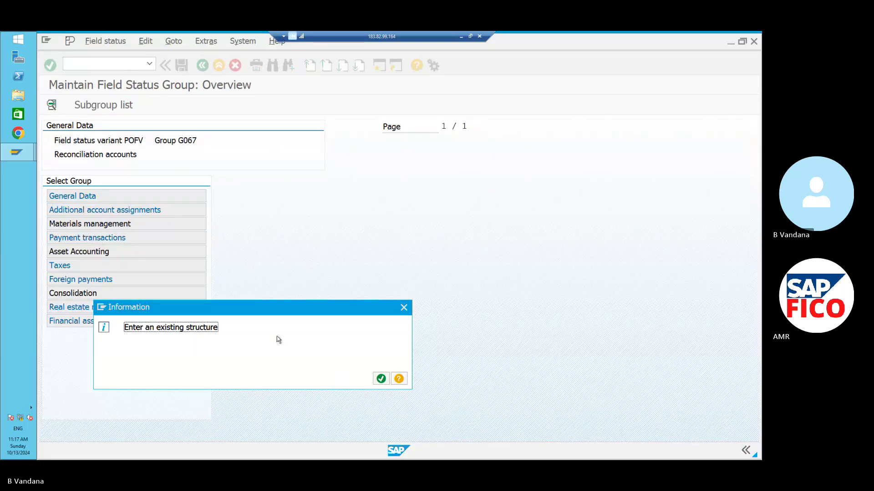
# Start the Define Posting Keys activity in the IMG and open the details of vendor invoice posting key 31
pyautogui.click(381, 379)
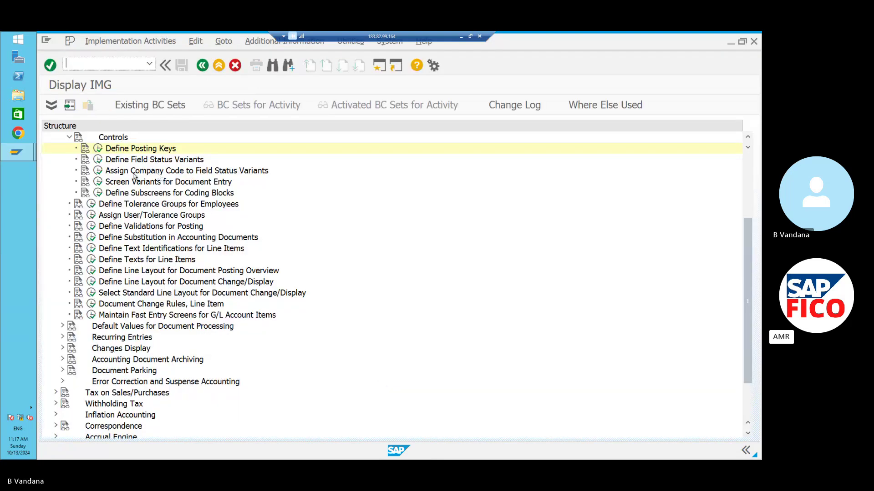
pyautogui.click(98, 148)
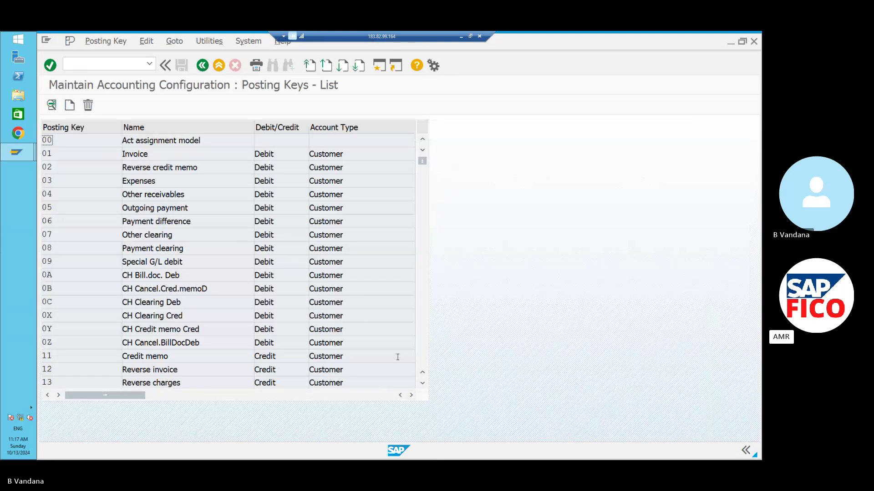
pyautogui.click(423, 384)
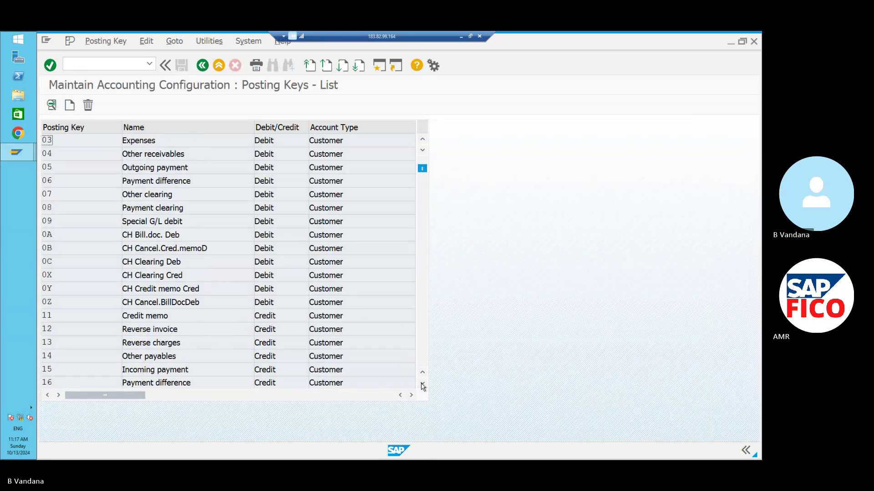
pyautogui.click(422, 385)
pyautogui.click(422, 385)
pyautogui.click(423, 385)
pyautogui.click(422, 385)
pyautogui.click(422, 385)
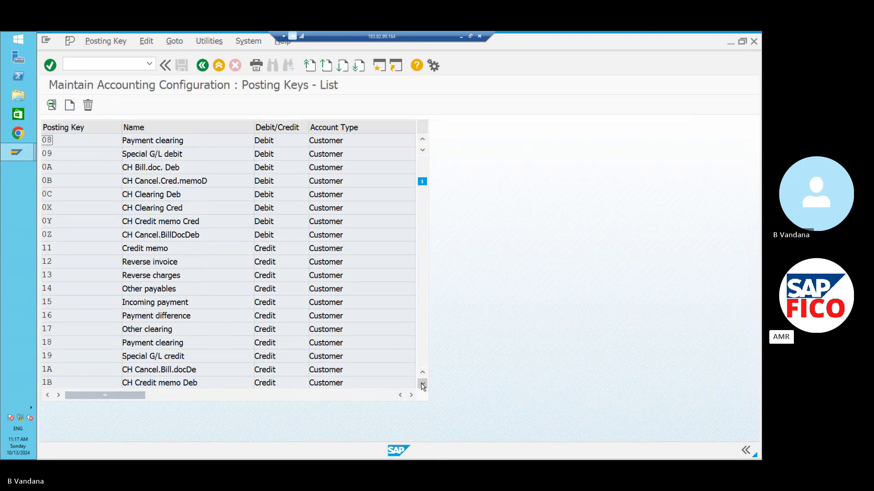
pyautogui.click(422, 385)
pyautogui.click(423, 385)
pyautogui.click(422, 385)
pyautogui.click(423, 385)
pyautogui.click(423, 384)
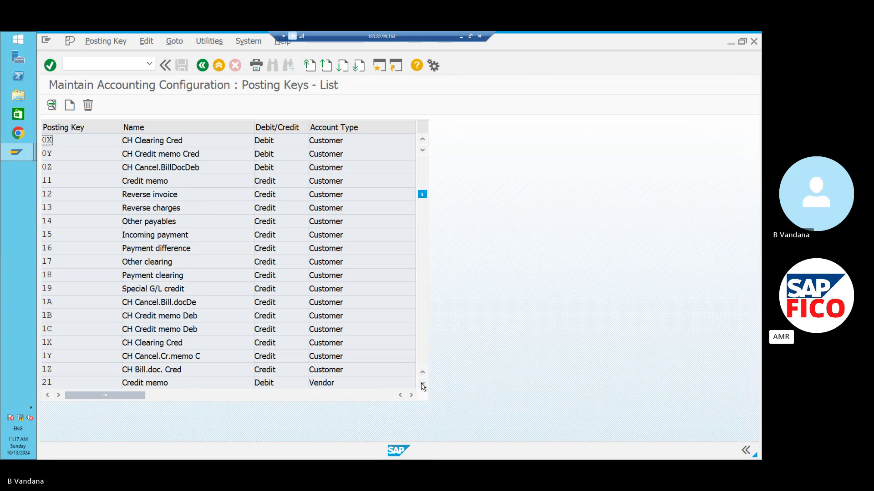
pyautogui.click(422, 384)
pyautogui.click(422, 385)
pyautogui.click(422, 385)
pyautogui.click(422, 385)
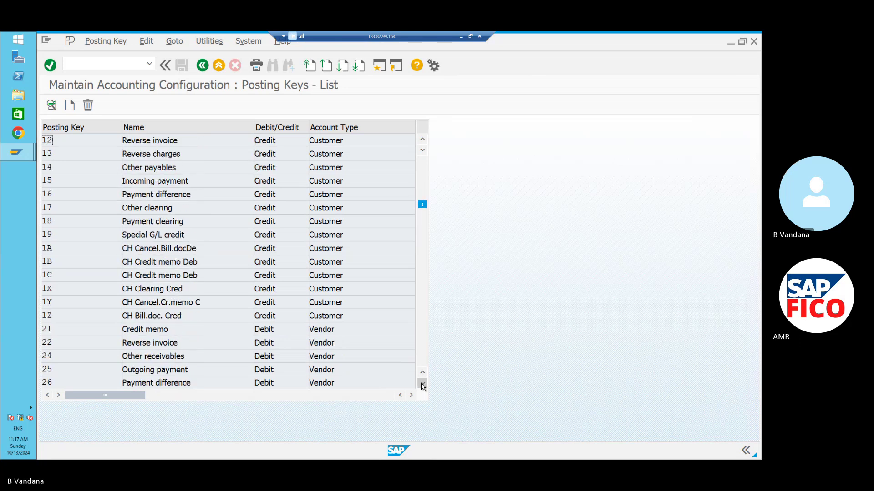
pyautogui.click(422, 385)
pyautogui.click(423, 385)
pyautogui.click(422, 385)
pyautogui.click(423, 384)
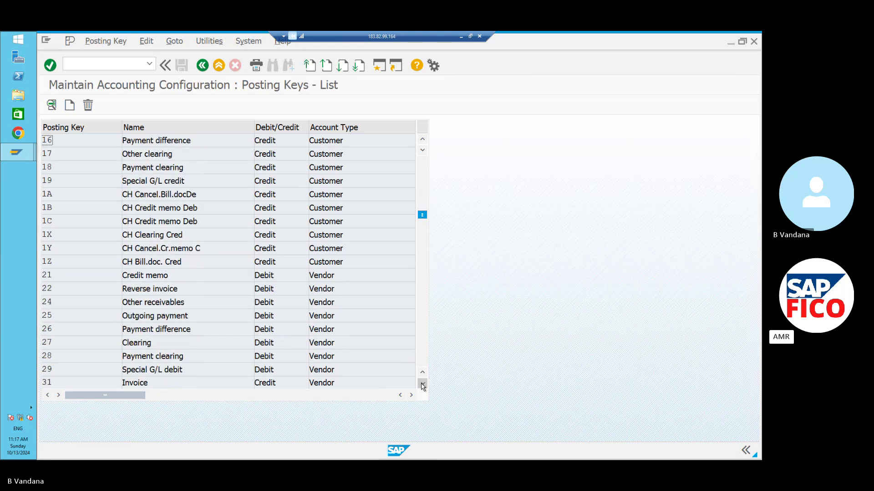
pyautogui.click(423, 385)
pyautogui.doubleClick(104, 360)
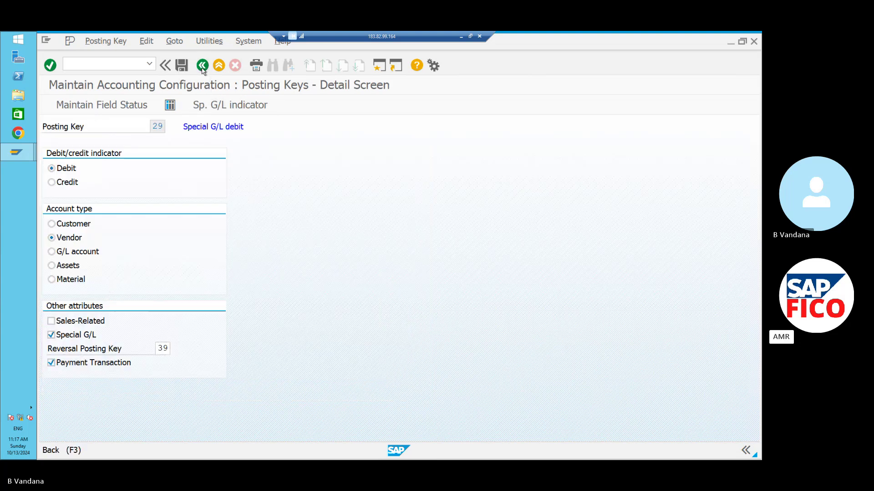
pyautogui.click(202, 66)
pyautogui.click(79, 374)
pyautogui.doubleClick(79, 374)
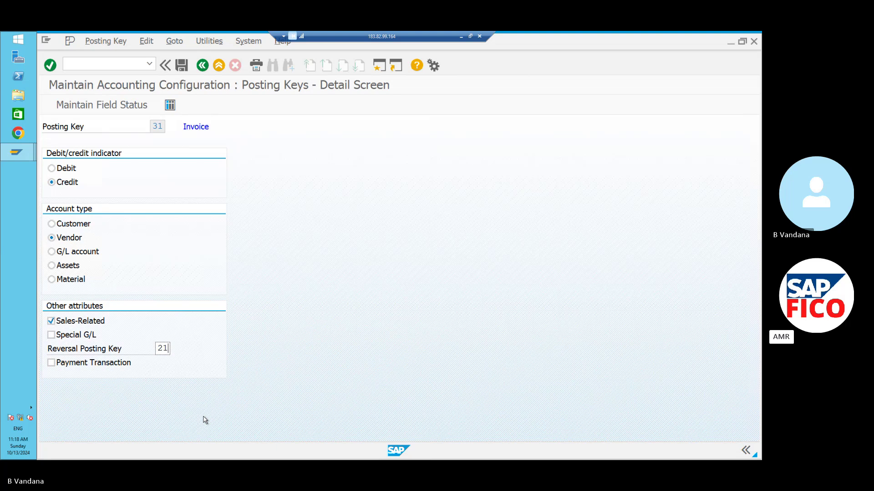
# Set the reversal posting key of posting key 31 to 22 and save it under customizing request S4HK914418
pyautogui.press('BackSpace')
pyautogui.write('2')
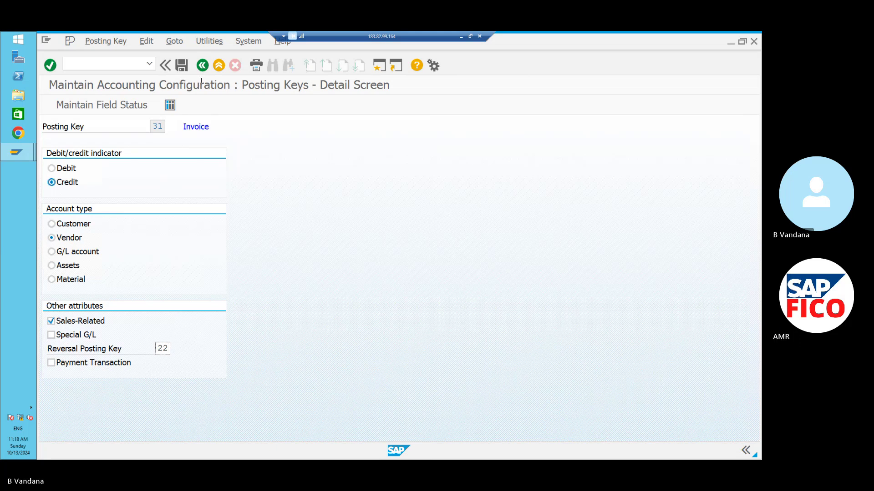
pyautogui.click(185, 67)
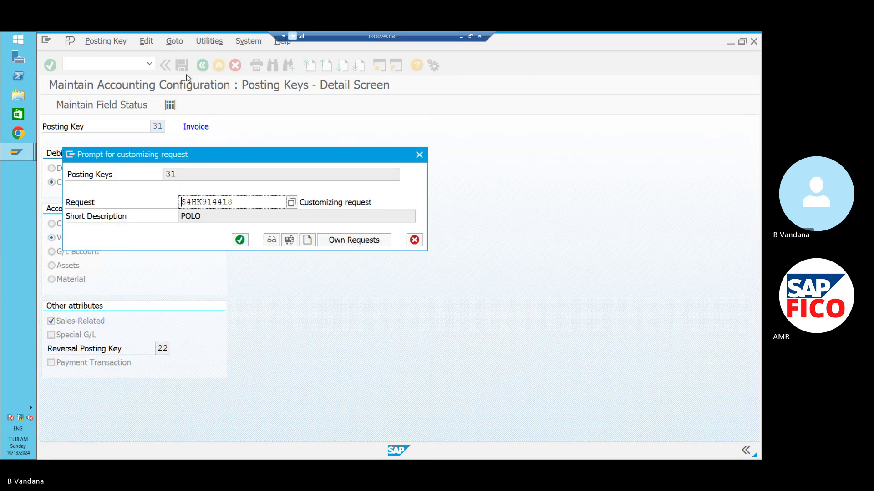
pyautogui.click(240, 240)
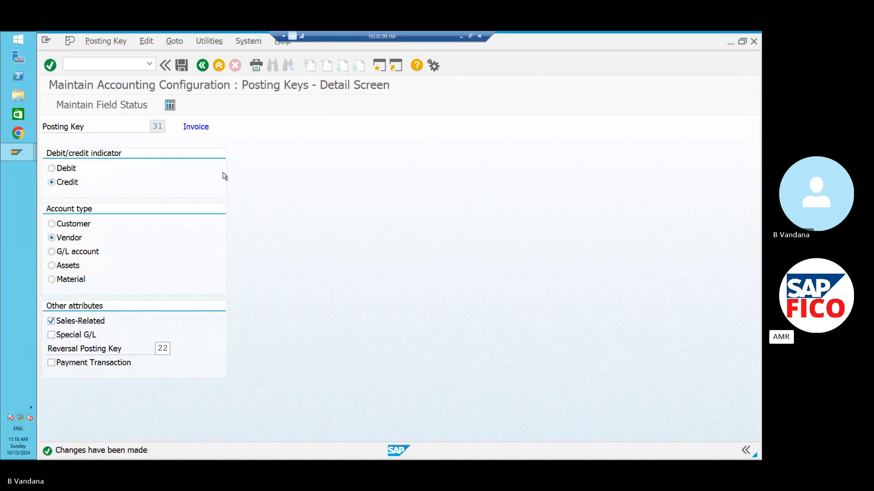
pyautogui.click(202, 65)
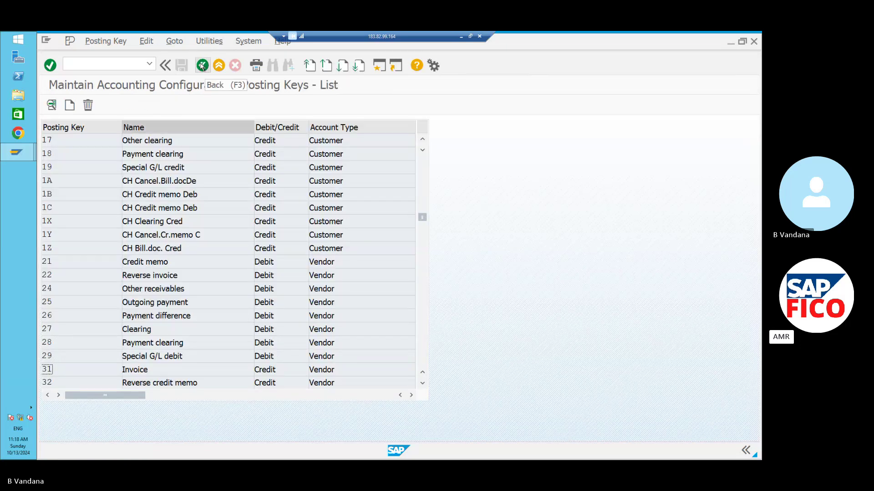
# Open the field status of posting key 31 and check its General Data settings
pyautogui.doubleClick(73, 370)
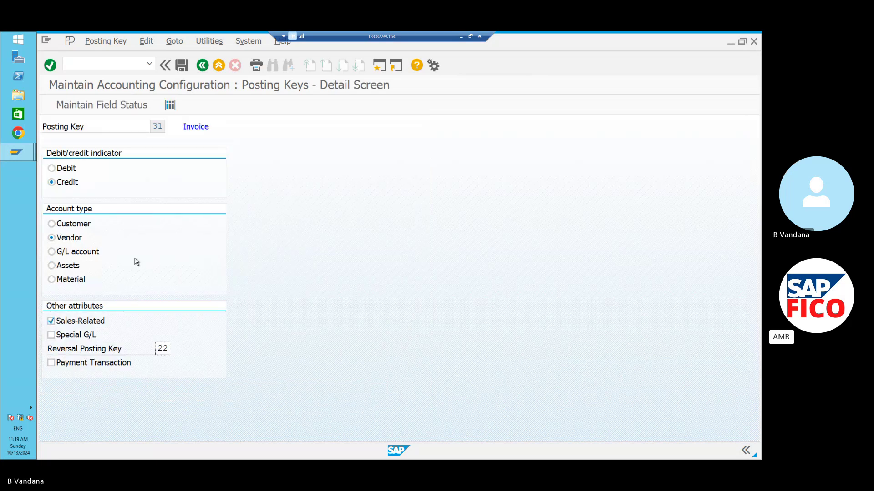
pyautogui.click(124, 106)
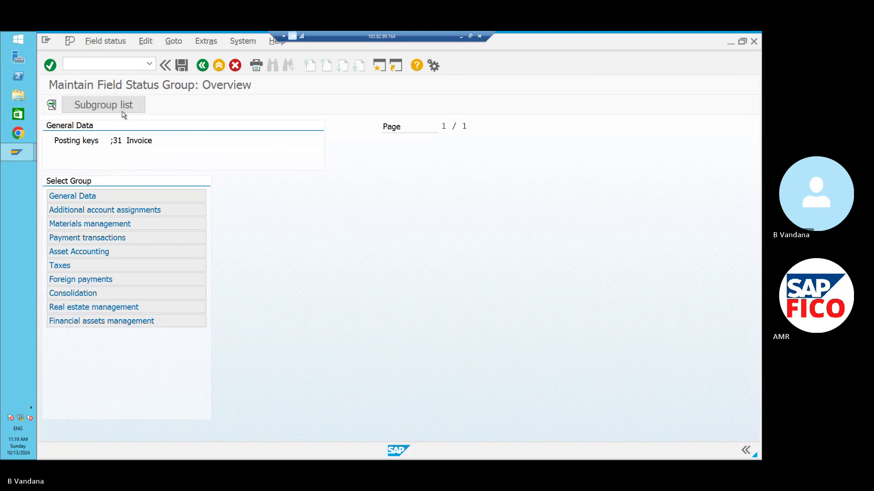
pyautogui.doubleClick(93, 196)
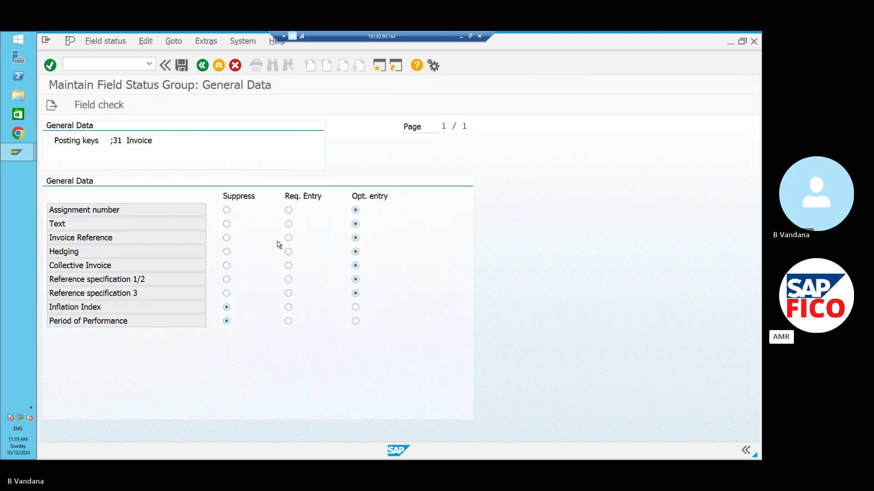
pyautogui.click(203, 66)
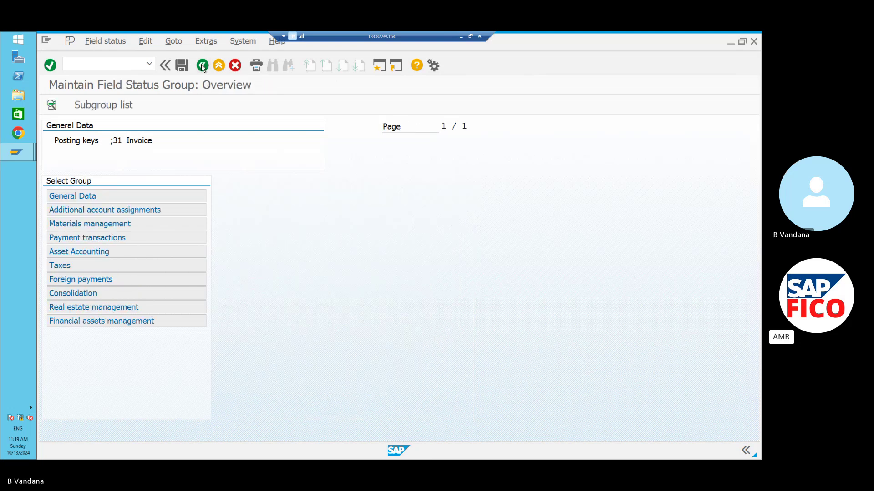
# Make Profit Center an optional entry in posting key 31's additional account assignments and save under customizing request S4HK914418
pyautogui.doubleClick(116, 211)
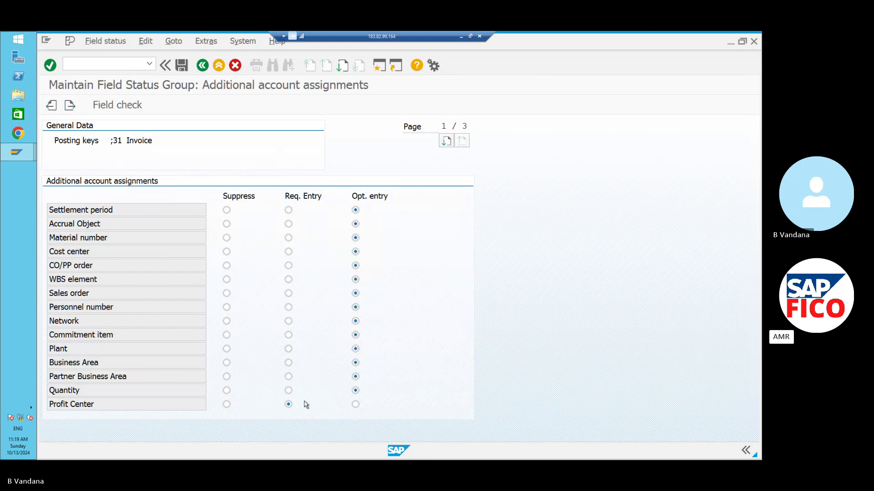
pyautogui.click(355, 404)
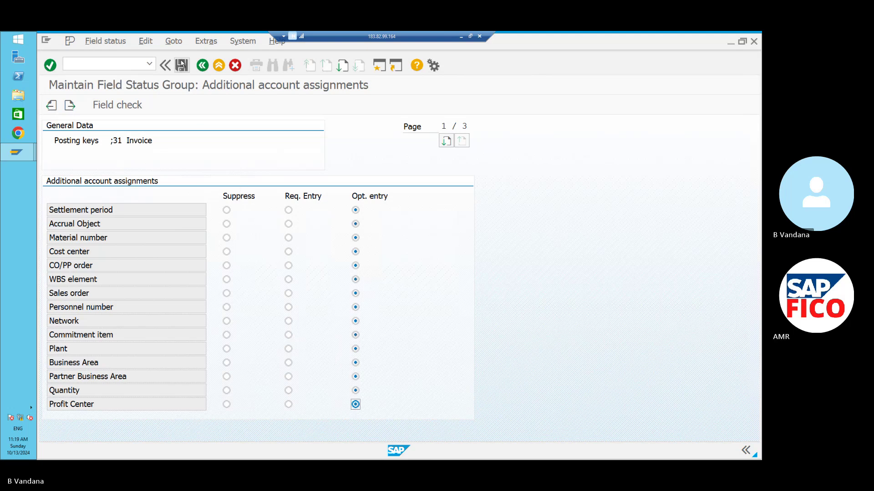
pyautogui.click(182, 65)
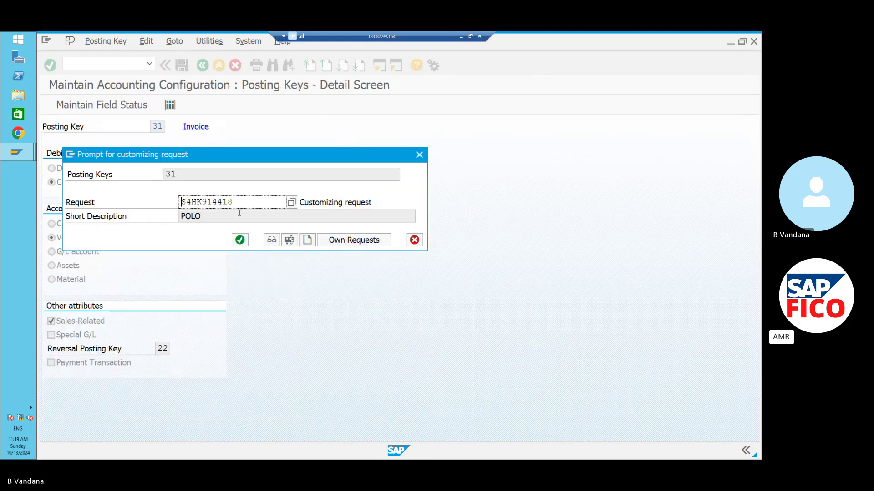
pyautogui.click(240, 240)
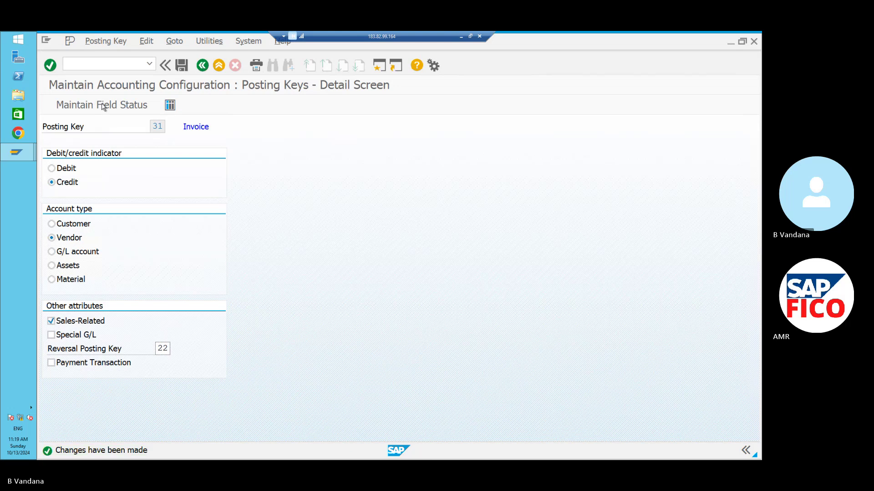
# Check the Materials management, Payment transactions, Asset Accounting and Taxes field status settings of posting key 31
pyautogui.click(101, 105)
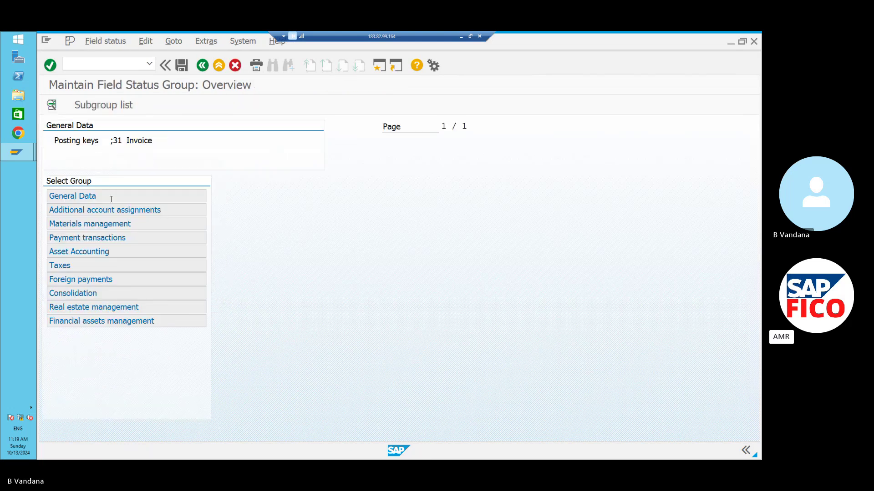
pyautogui.doubleClick(117, 222)
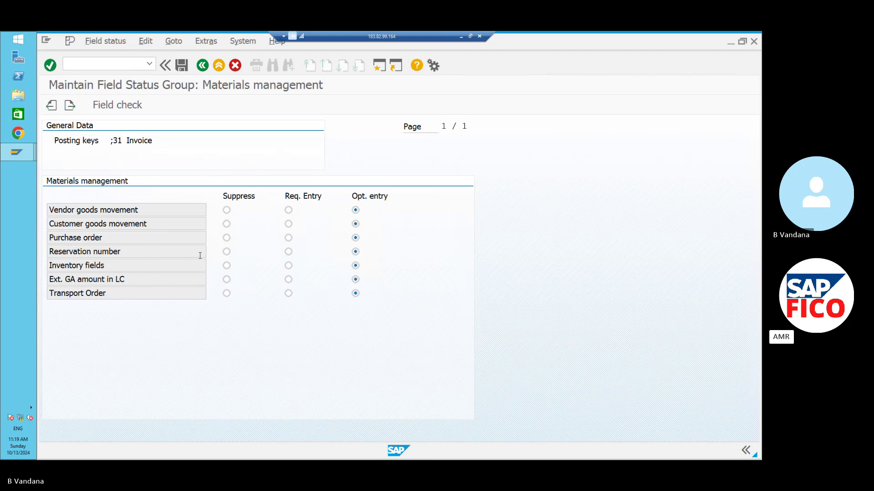
pyautogui.click(202, 65)
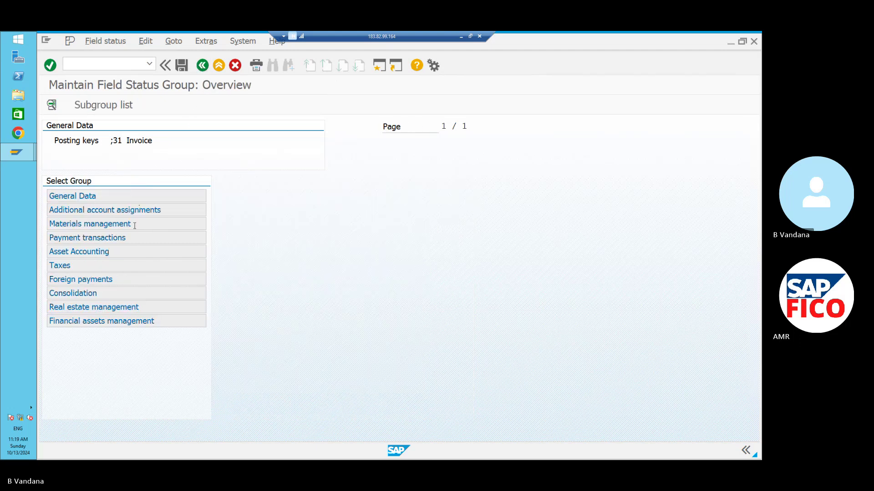
pyautogui.doubleClick(127, 237)
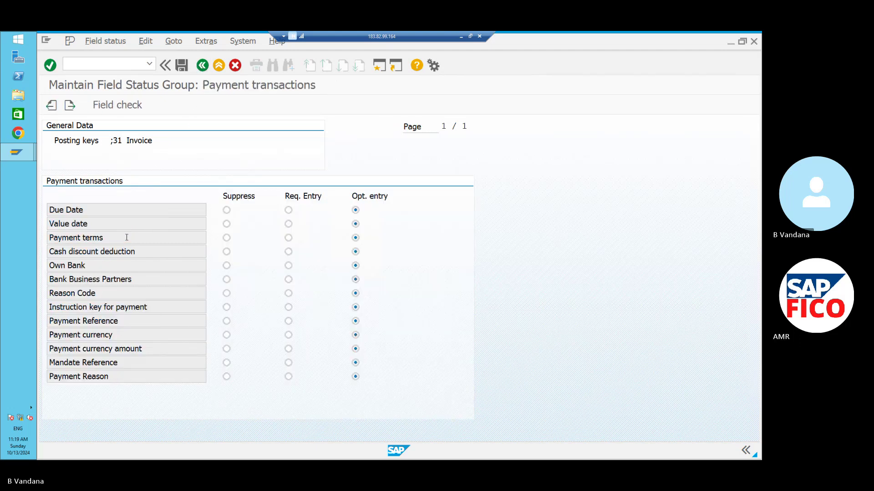
pyautogui.click(203, 66)
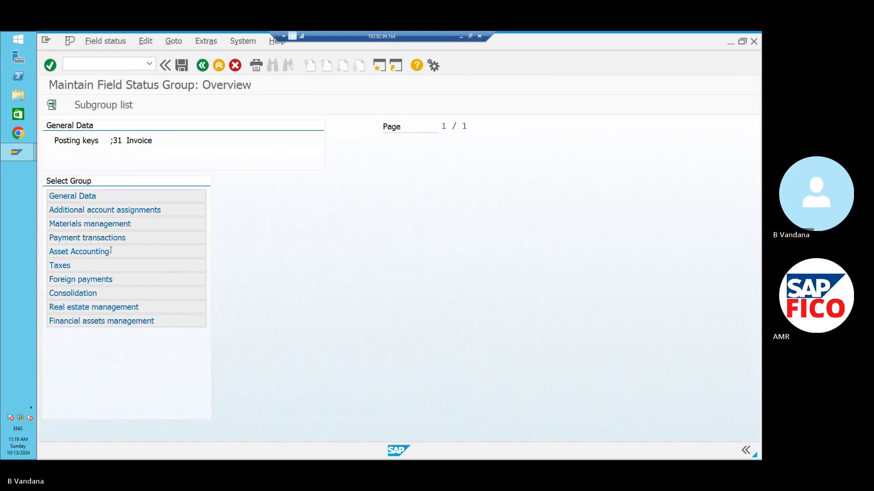
pyautogui.doubleClick(110, 251)
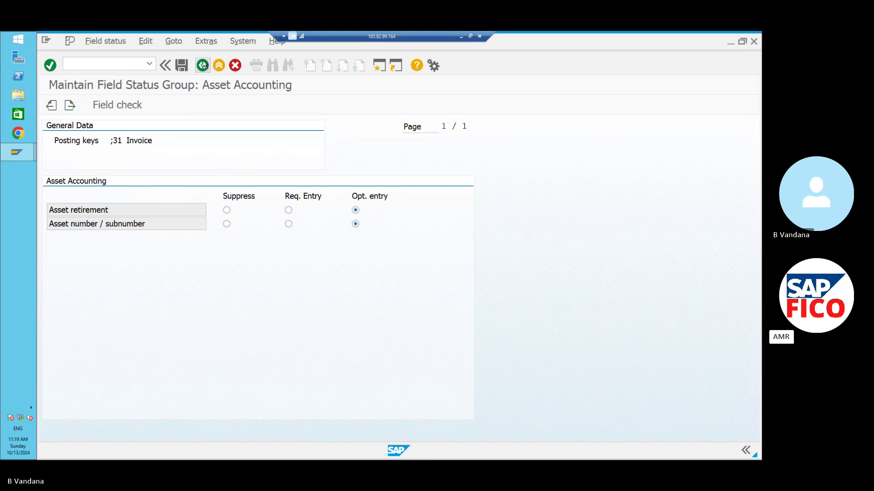
pyautogui.click(202, 65)
pyautogui.doubleClick(117, 263)
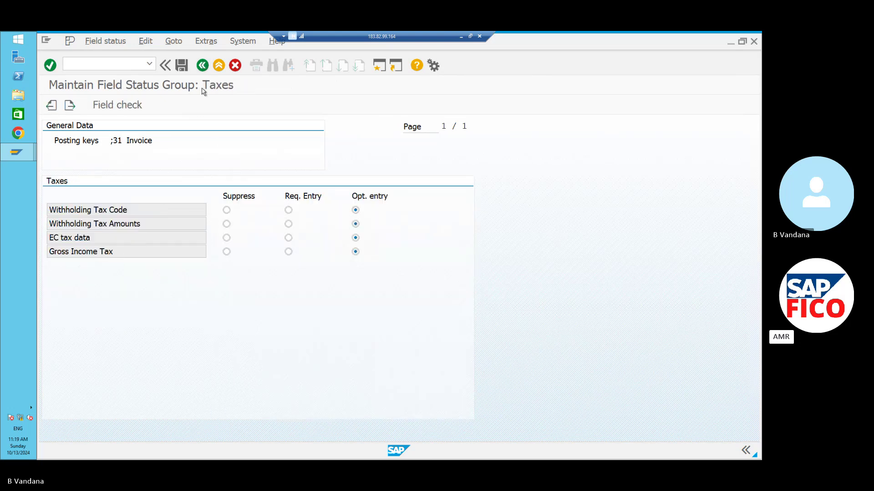
pyautogui.click(203, 65)
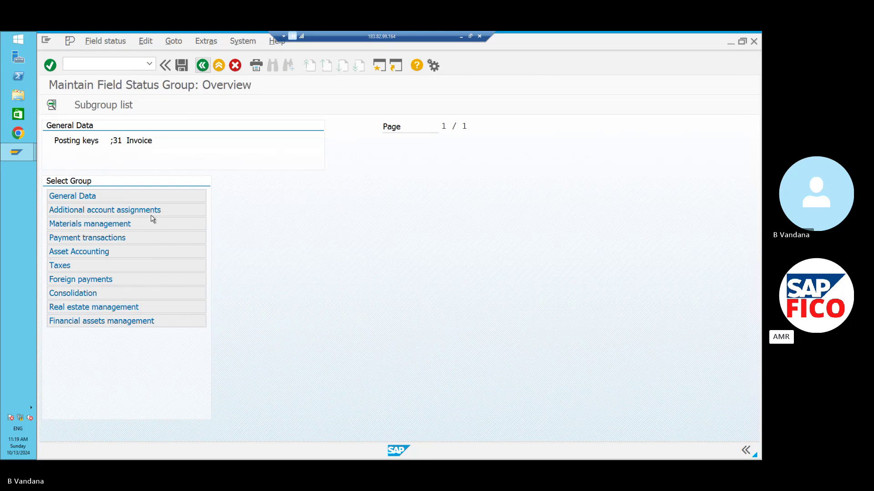
# Check the Foreign payments, Consolidation and Real estate management field status settings of posting key 31
pyautogui.doubleClick(129, 278)
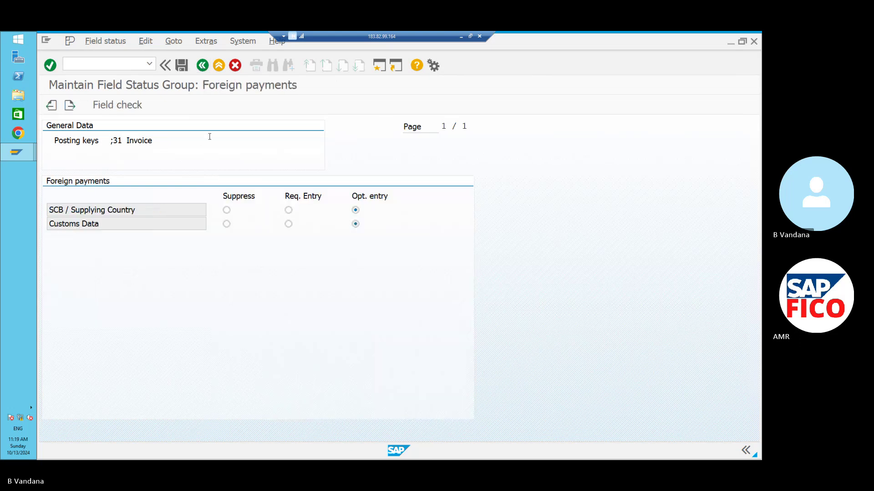
pyautogui.click(203, 68)
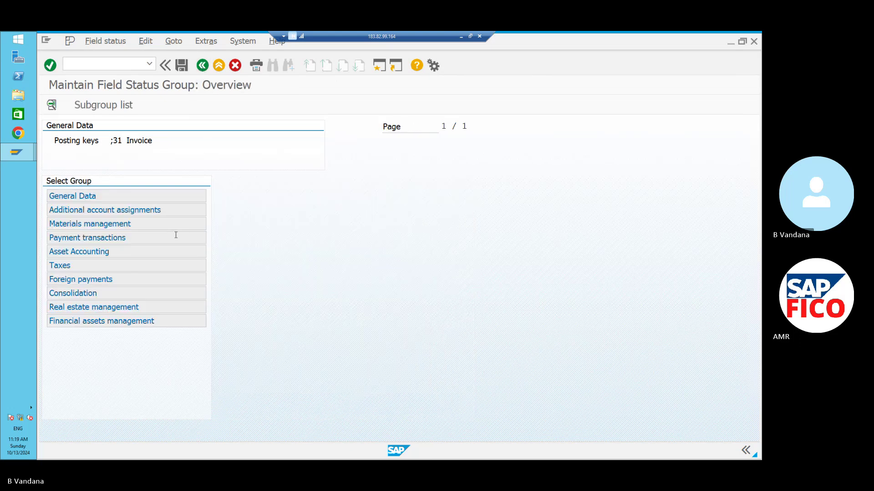
pyautogui.doubleClick(142, 293)
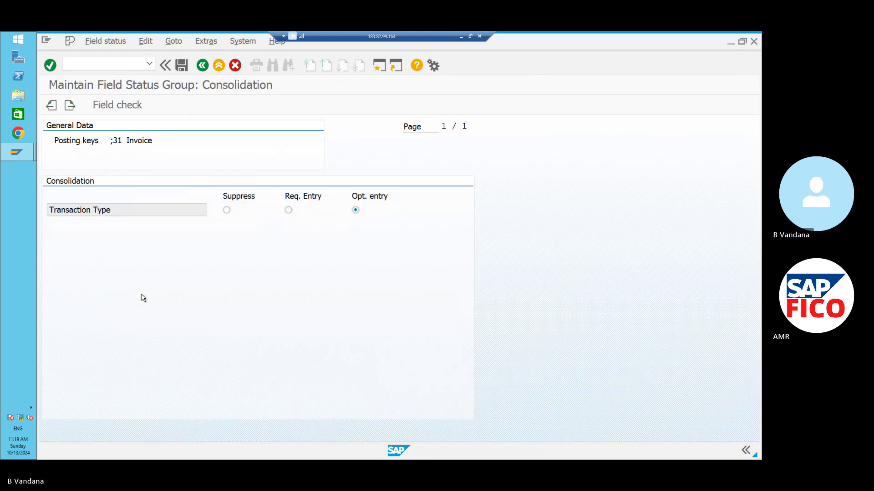
pyautogui.click(203, 67)
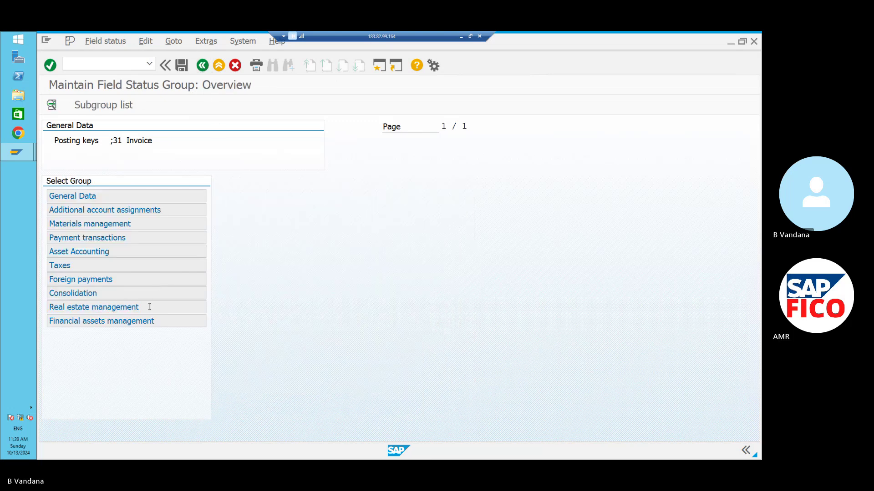
pyautogui.doubleClick(149, 307)
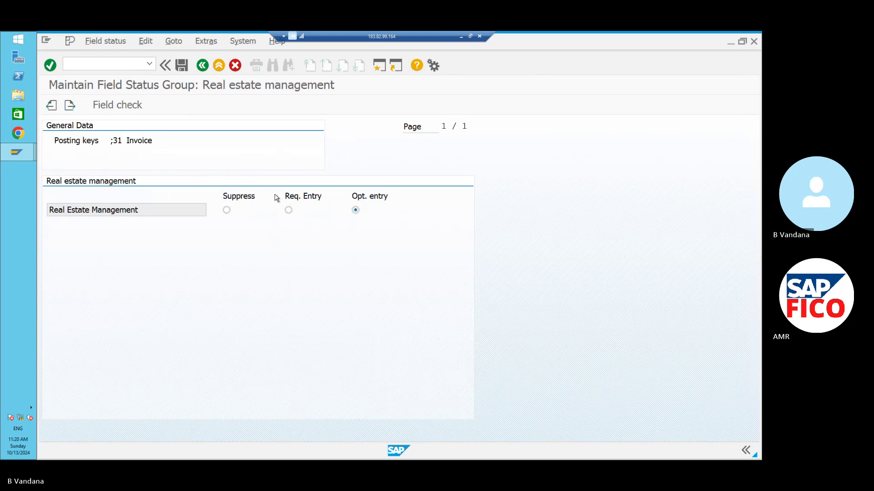
pyautogui.click(203, 66)
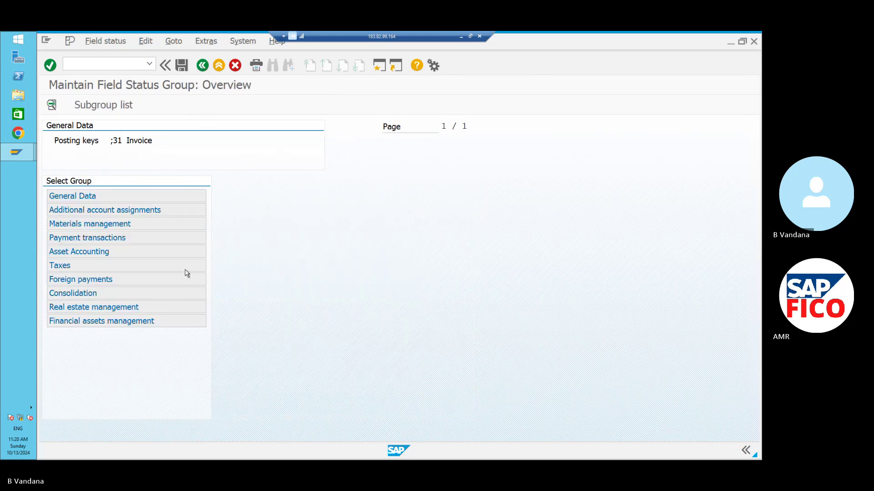
# Check the Financial assets management field status of posting key 31 and leave the posting key configuration
pyautogui.doubleClick(168, 324)
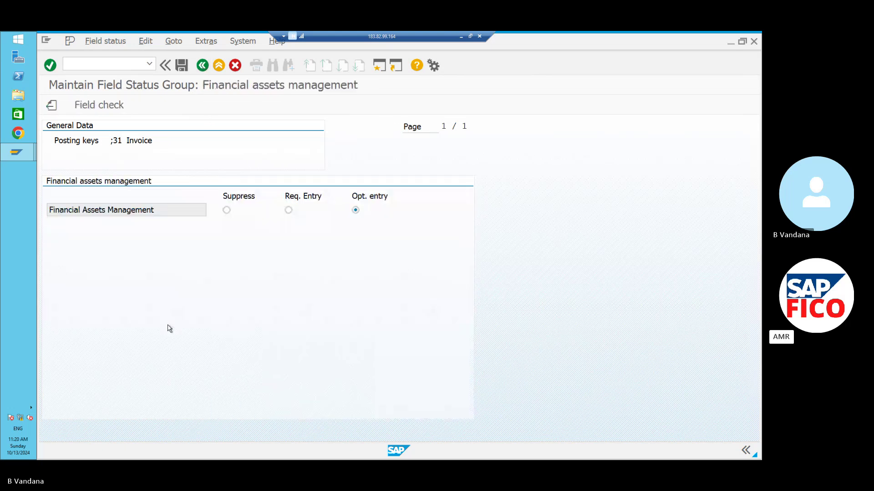
pyautogui.click(203, 66)
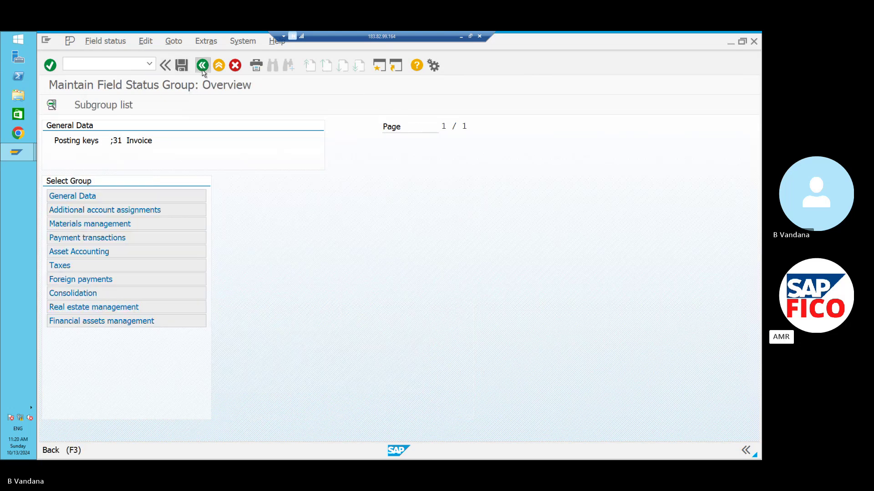
pyautogui.click(203, 68)
pyautogui.click(203, 69)
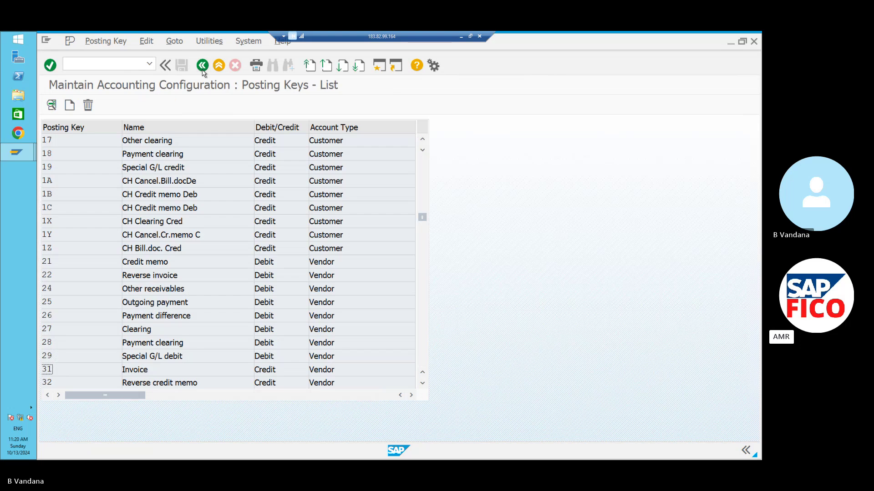
pyautogui.click(203, 68)
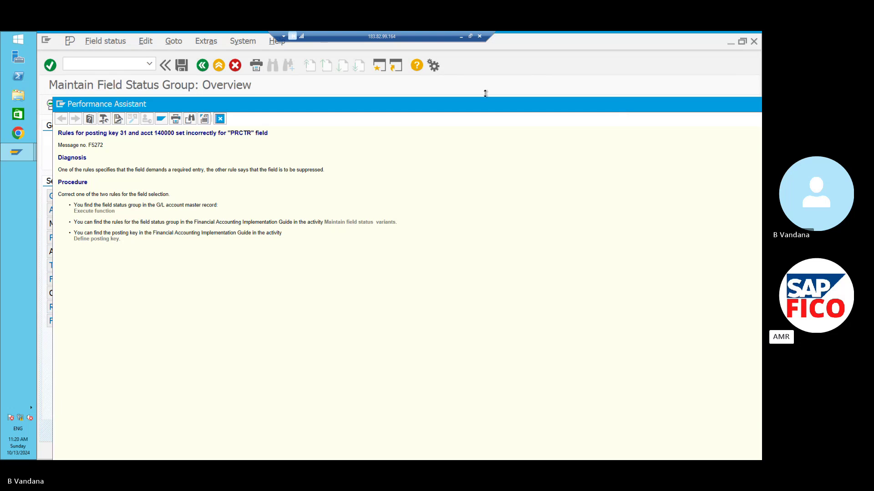
# Close the error help for posting key 31 and start vendor invoice entry with transaction FB60
pyautogui.moveTo(502, 109); pyautogui.dragTo(367, 128)
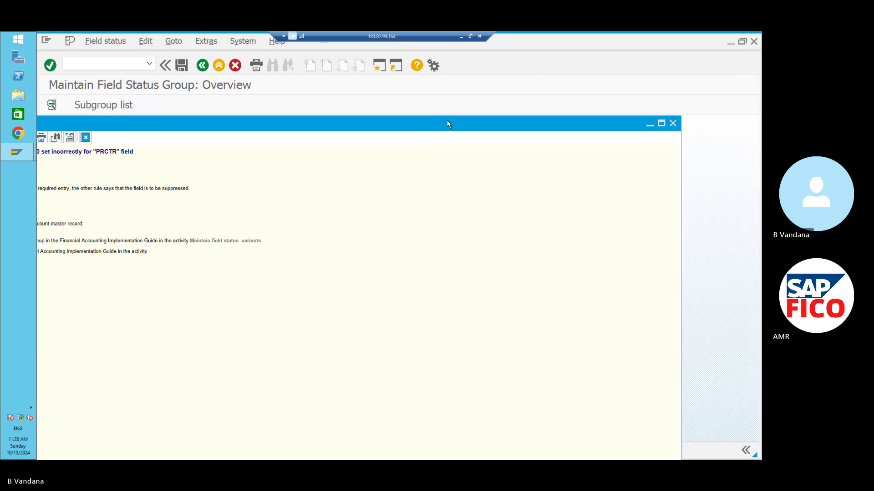
pyautogui.click(673, 123)
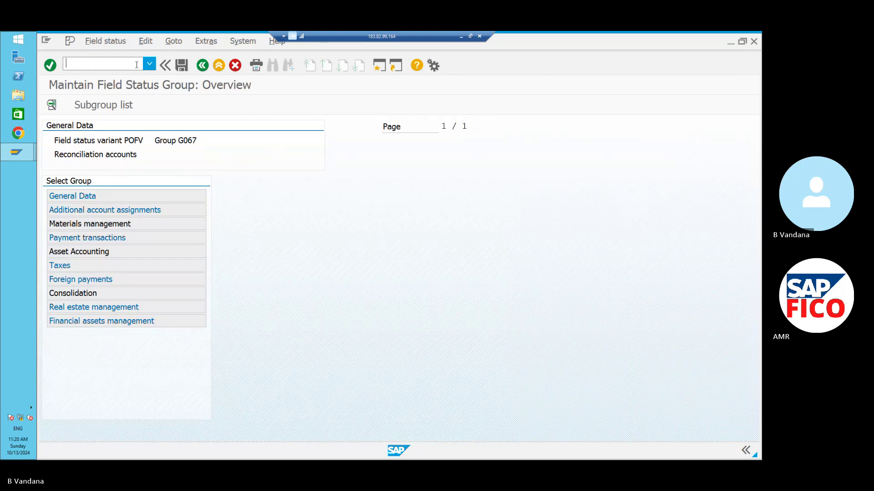
pyautogui.write('/NFB60')
pyautogui.press('Return')
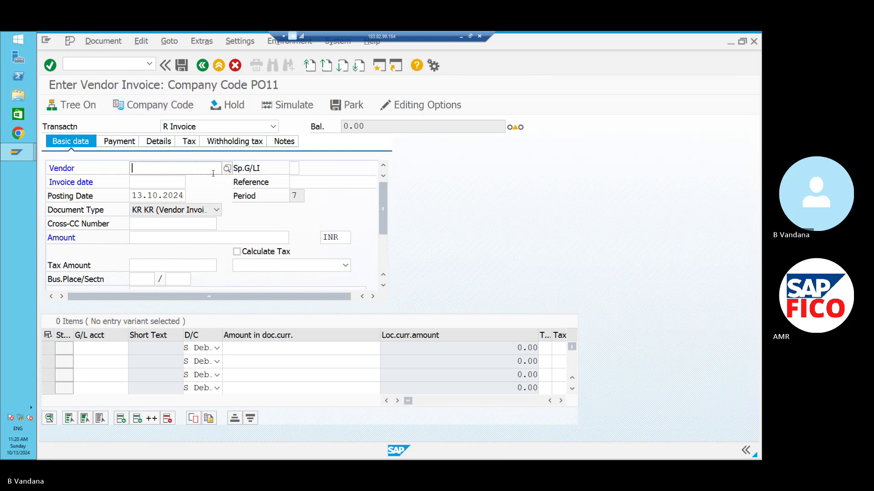
# Look up the suppliers of company code PO11 and choose IDOC VENDOR 2 as the invoice vendor
pyautogui.click(227, 168)
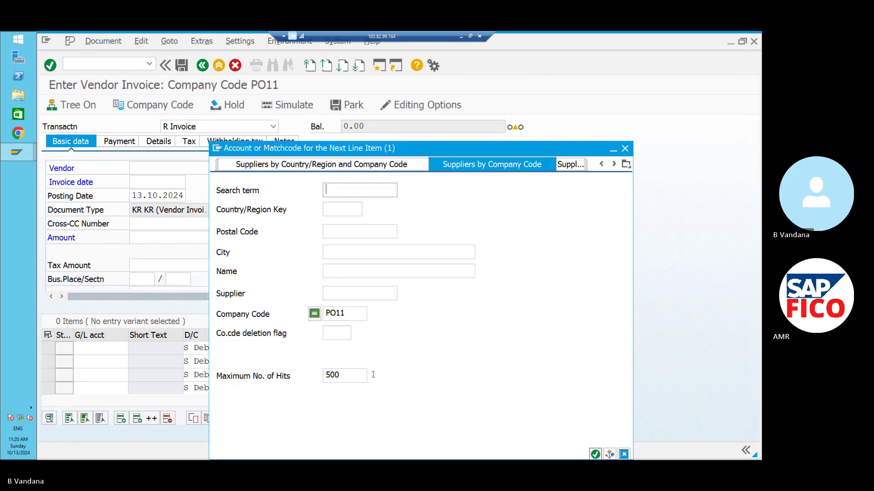
pyautogui.click(595, 454)
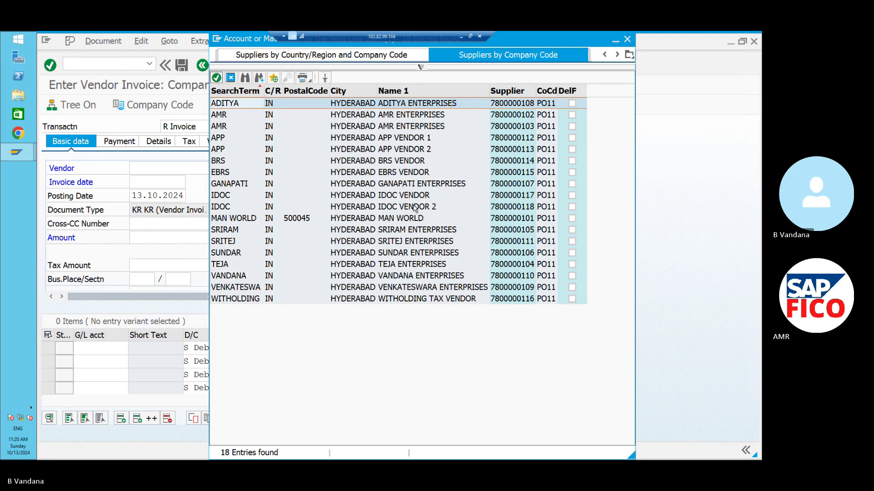
pyautogui.click(414, 209)
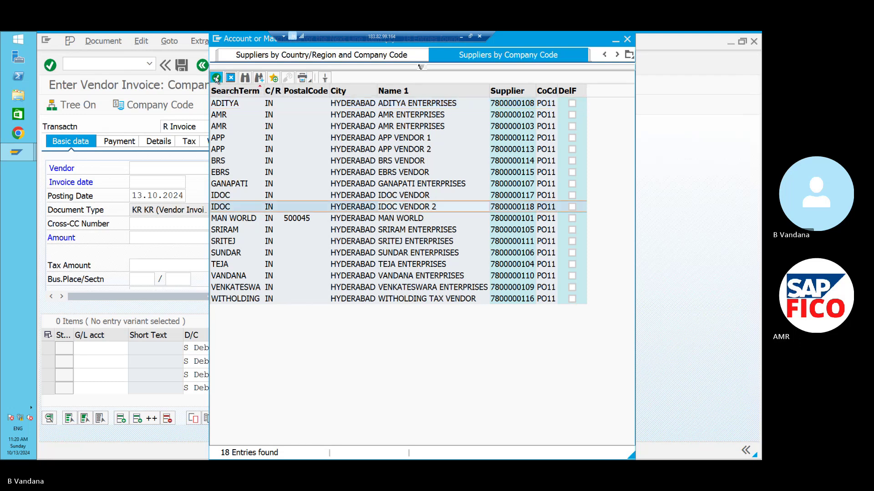
pyautogui.click(216, 77)
# Set the invoice date to 13.10.2024 and the invoice amount to 122000 INR
pyautogui.click(162, 182)
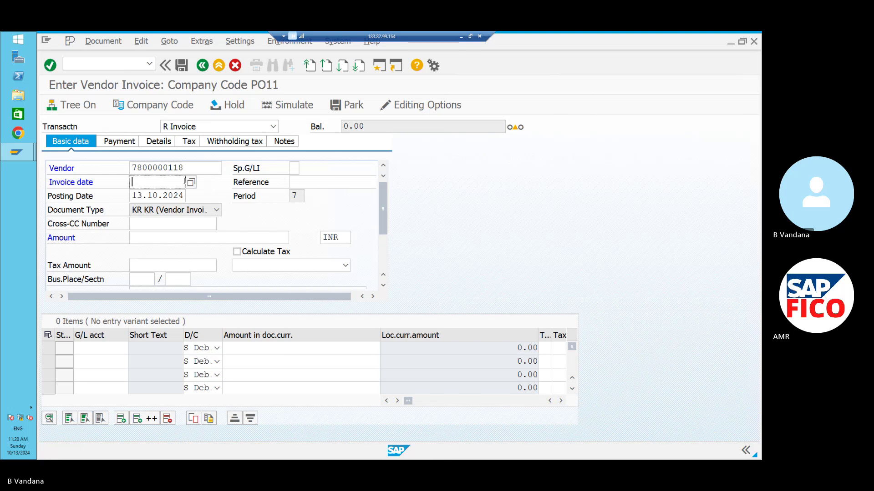
pyautogui.click(191, 182)
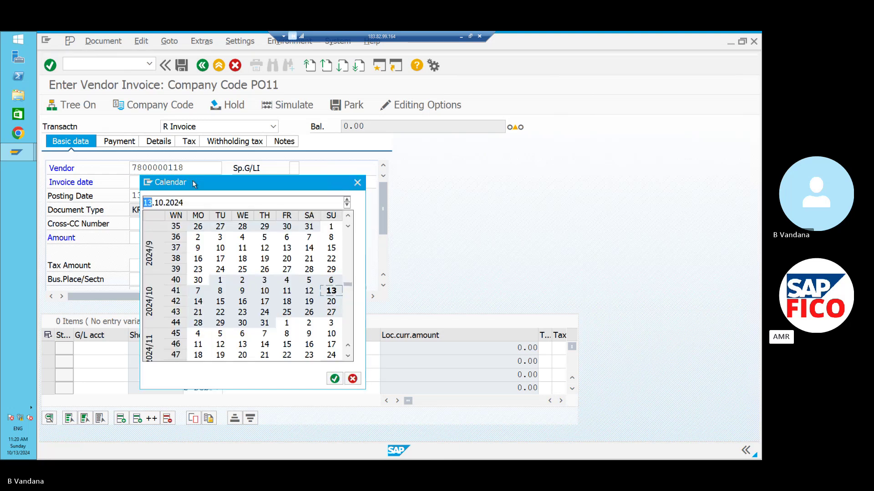
pyautogui.click(333, 378)
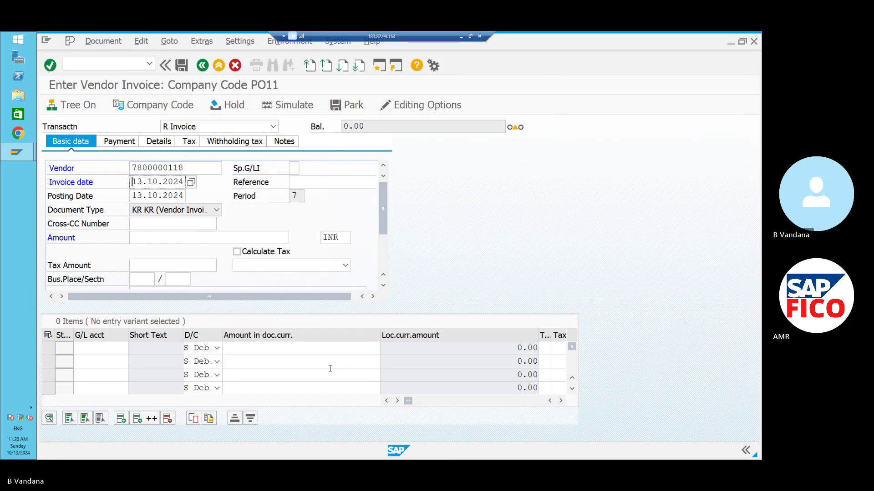
pyautogui.click(207, 236)
pyautogui.write('122')
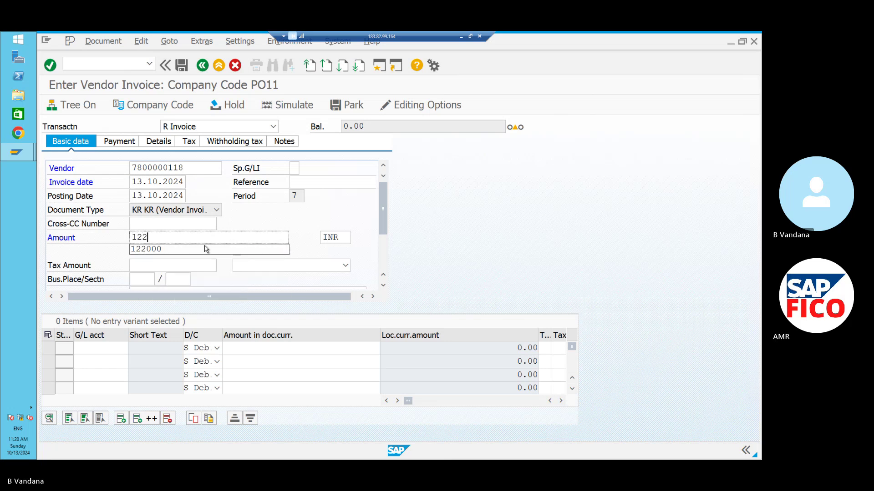
pyautogui.click(202, 249)
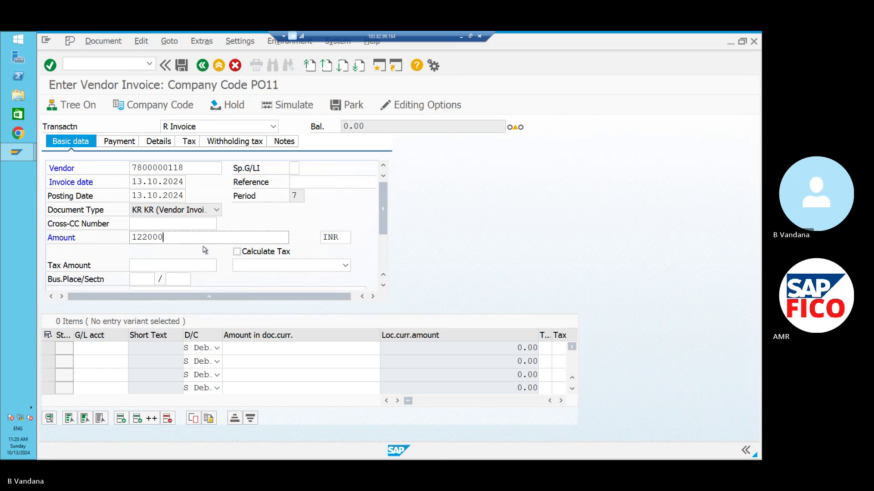
# Enter a debit line item of 122000 on G/L account 440000, COMMISSION PAID ACCOUNT
pyautogui.click(103, 353)
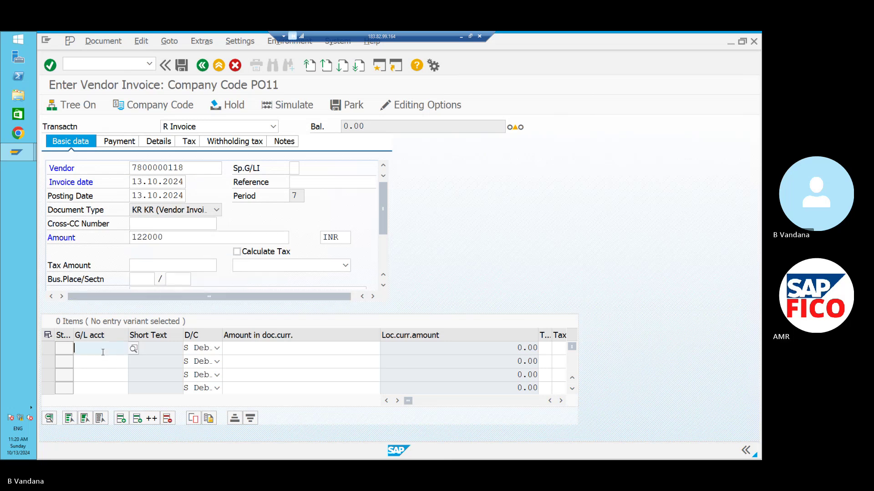
pyautogui.click(133, 348)
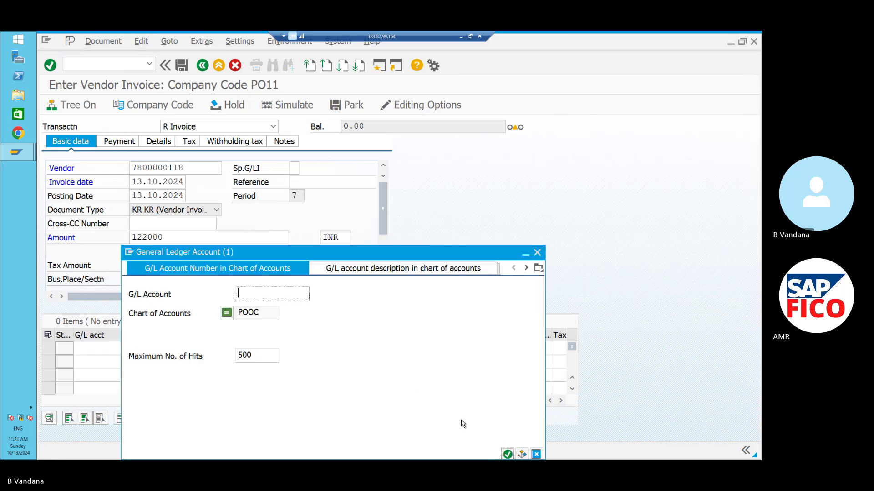
pyautogui.click(506, 454)
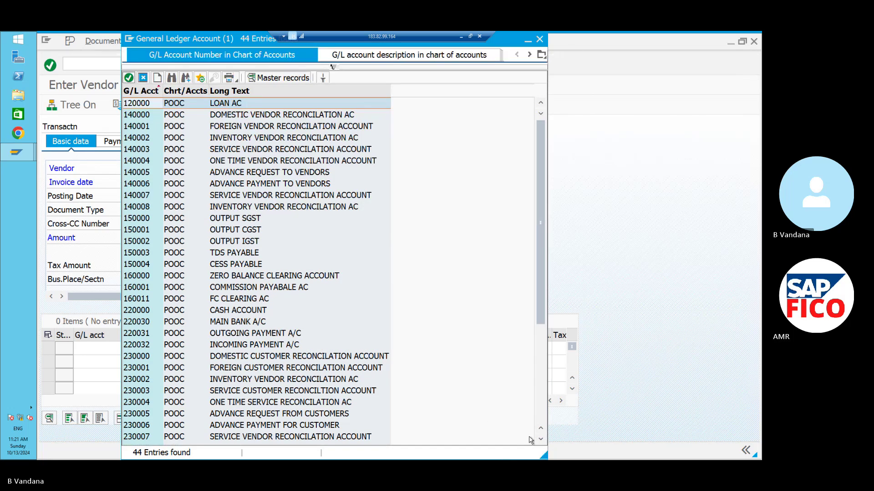
pyautogui.scroll(-3, 538, 440)
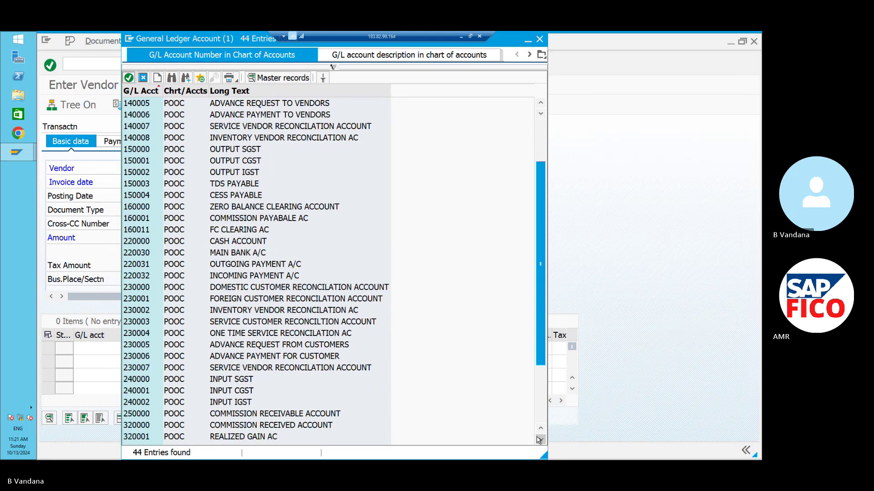
pyautogui.scroll(-1, 539, 440)
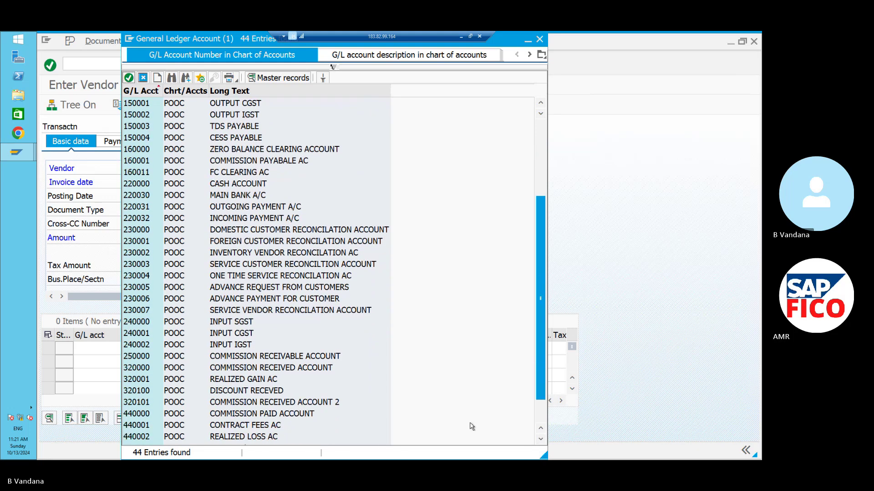
pyautogui.click(327, 417)
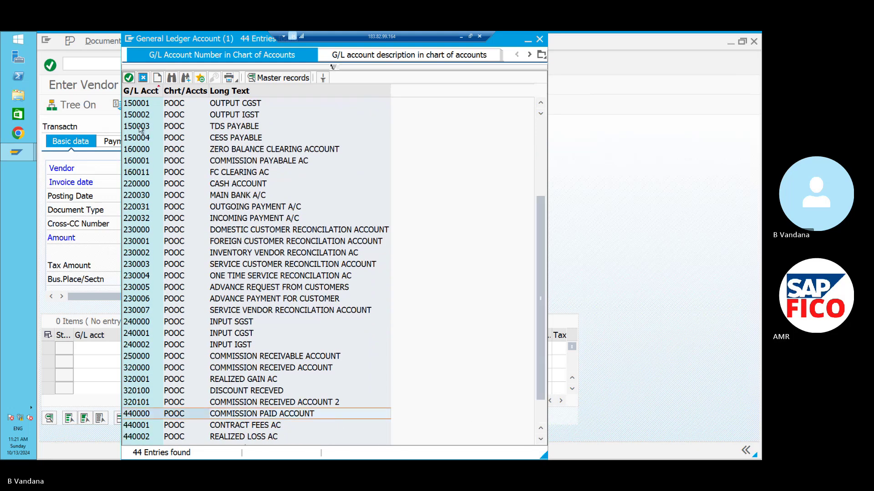
pyautogui.click(129, 78)
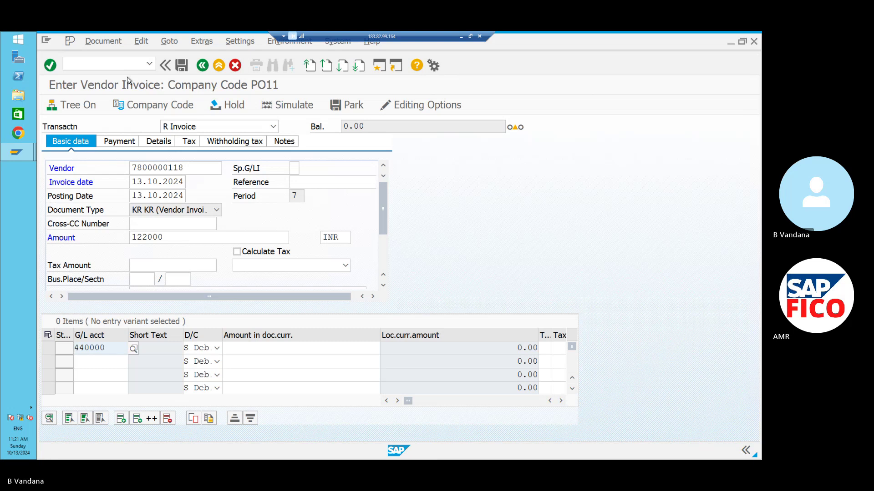
pyautogui.click(268, 349)
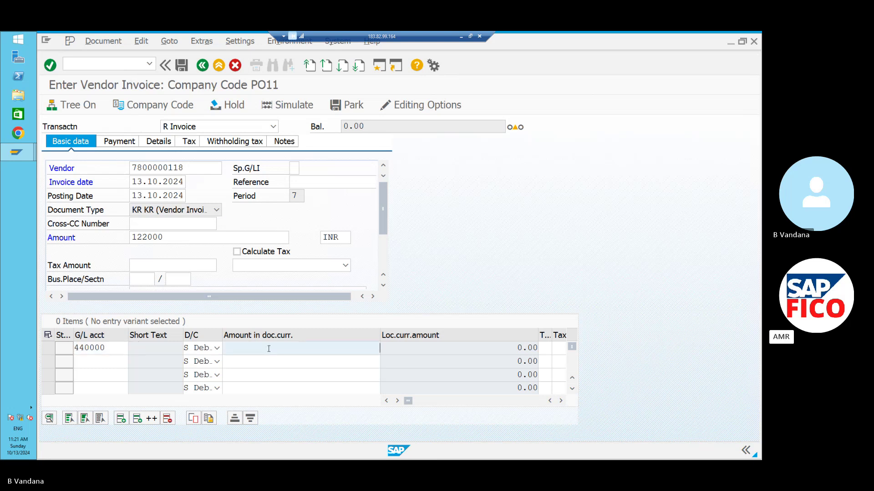
pyautogui.write('122')
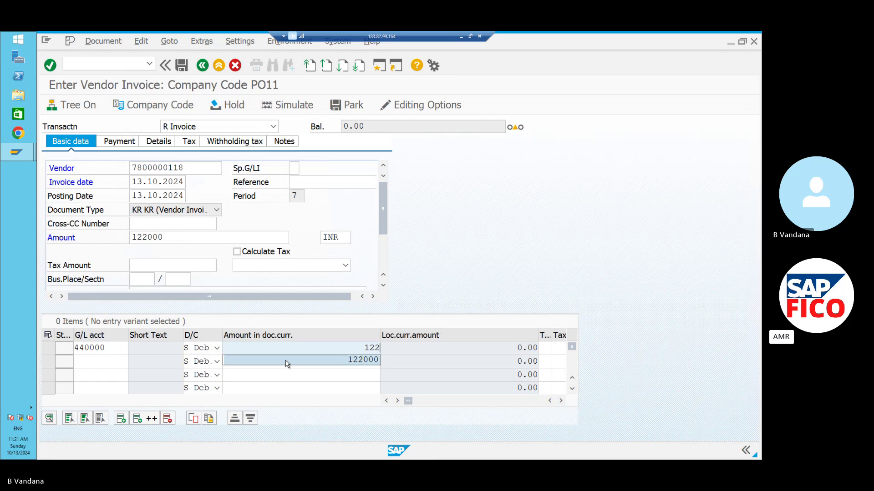
pyautogui.click(286, 362)
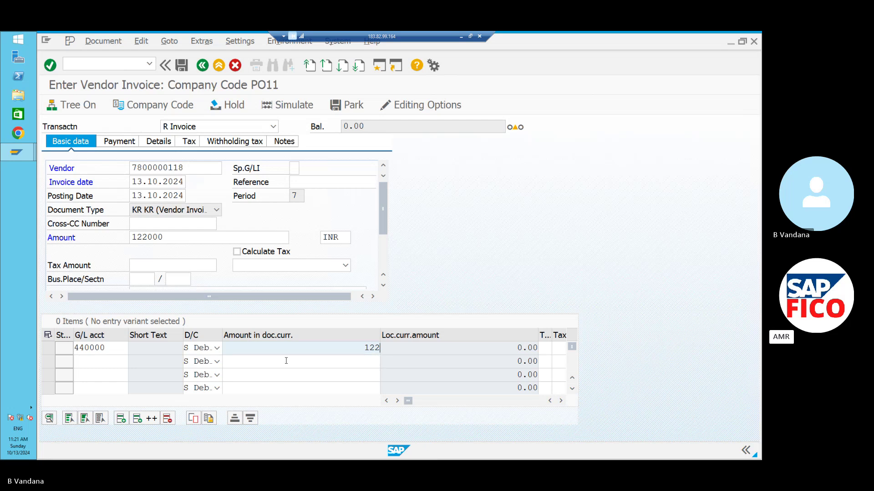
# Assign profit center PO100, STEEL SHEET PC, to the 440000 line item and validate the entry
pyautogui.click(397, 401)
pyautogui.click(396, 401)
pyautogui.click(396, 401)
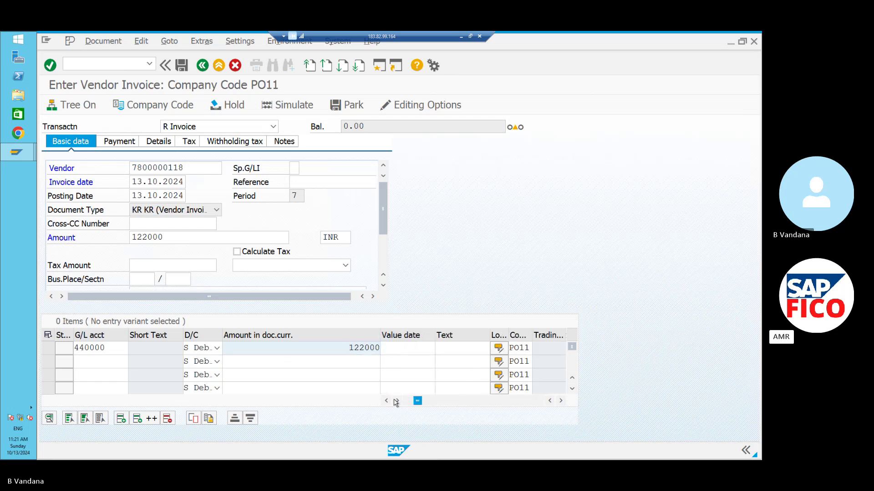
pyautogui.click(396, 401)
pyautogui.click(396, 401)
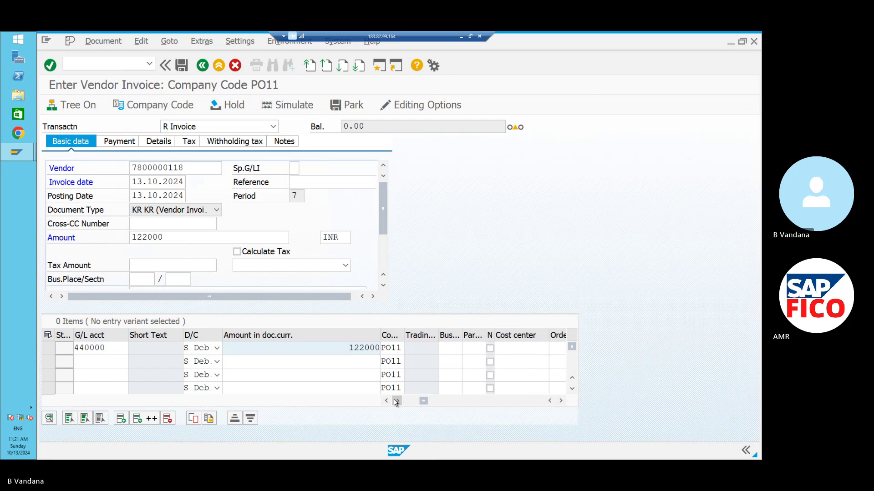
pyautogui.click(397, 401)
pyautogui.click(397, 401)
pyautogui.click(397, 401)
pyautogui.click(396, 401)
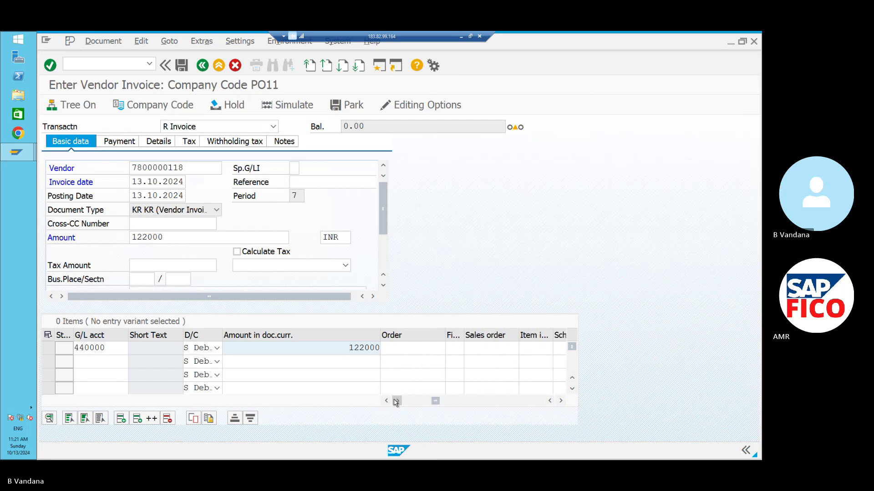
pyautogui.click(396, 401)
pyautogui.click(396, 401)
pyautogui.click(397, 401)
pyautogui.click(534, 349)
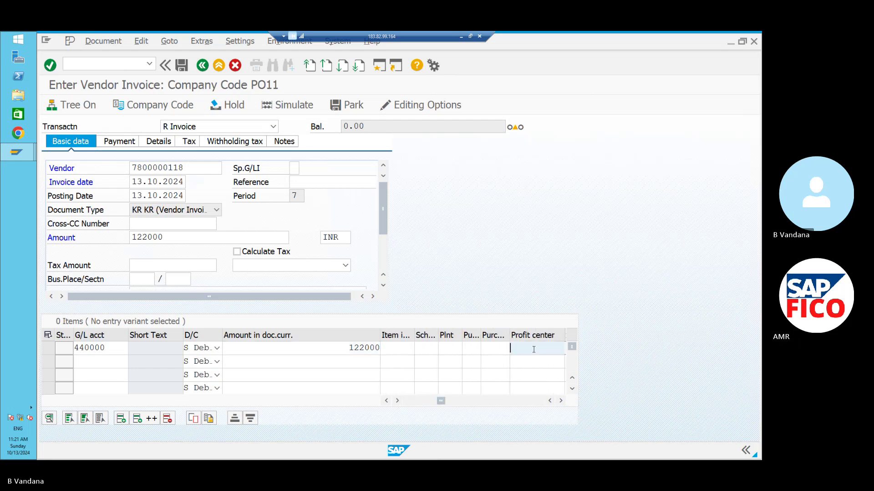
pyautogui.write('P')
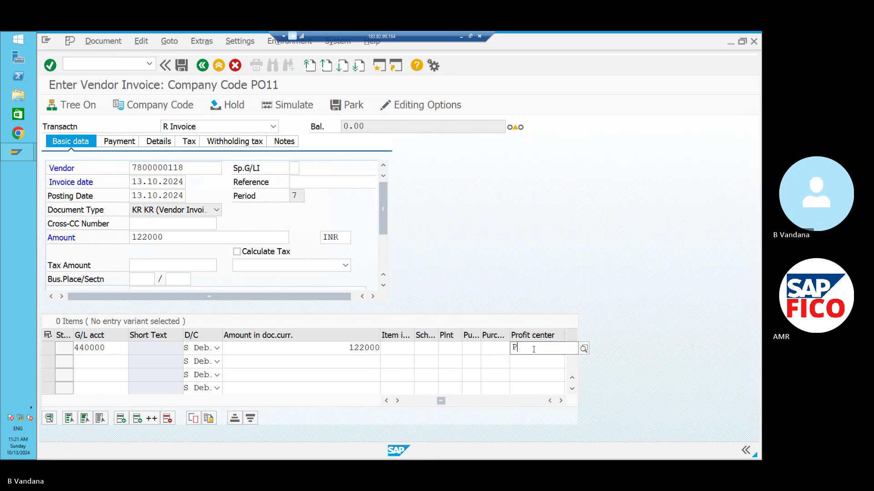
pyautogui.write('O')
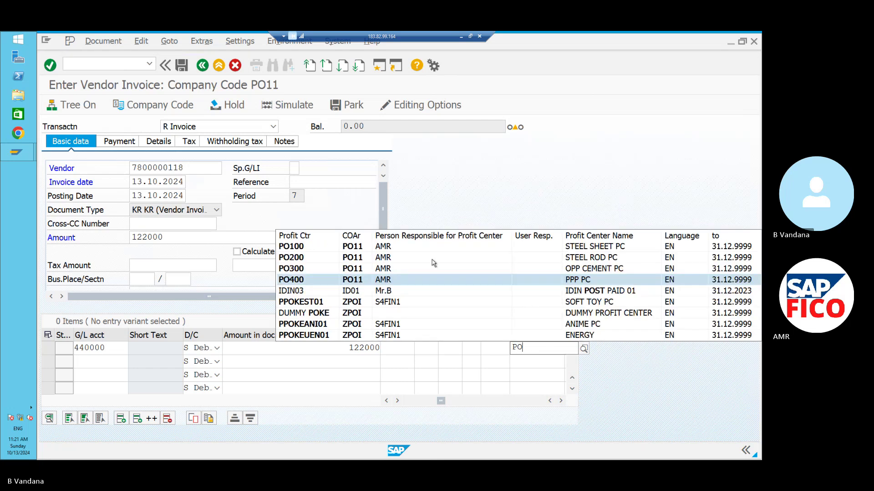
pyautogui.click(412, 247)
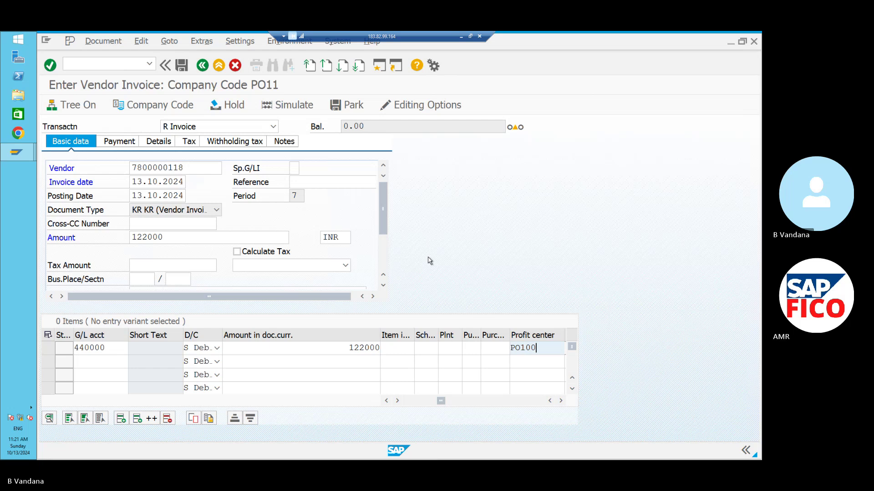
pyautogui.press('Return')
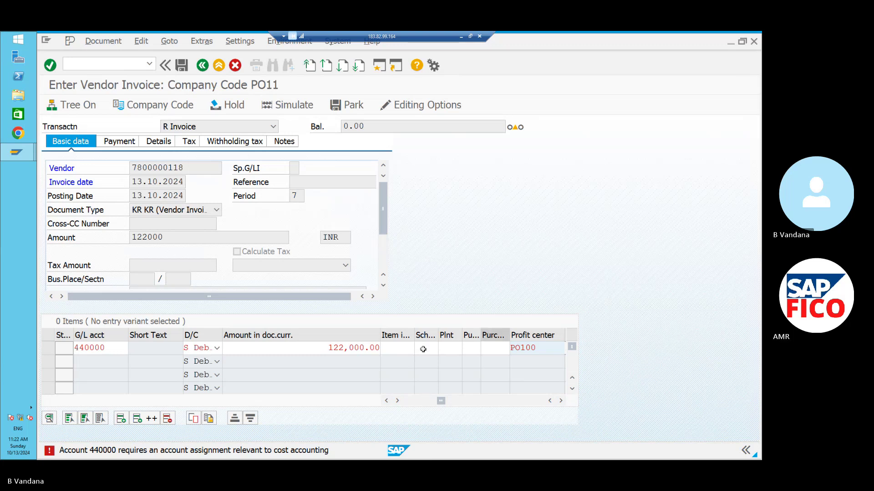
# Assign cost center POFC to the 440000 line item and validate the entry
pyautogui.click(387, 400)
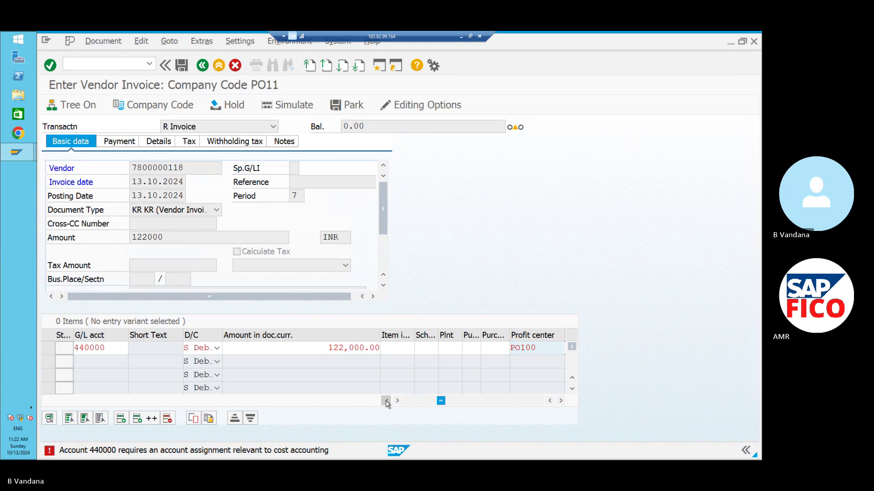
pyautogui.click(386, 400)
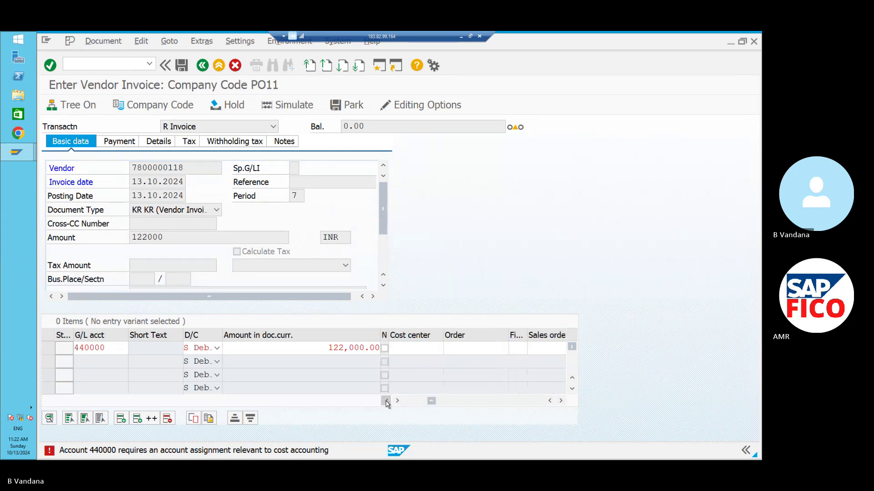
pyautogui.click(386, 401)
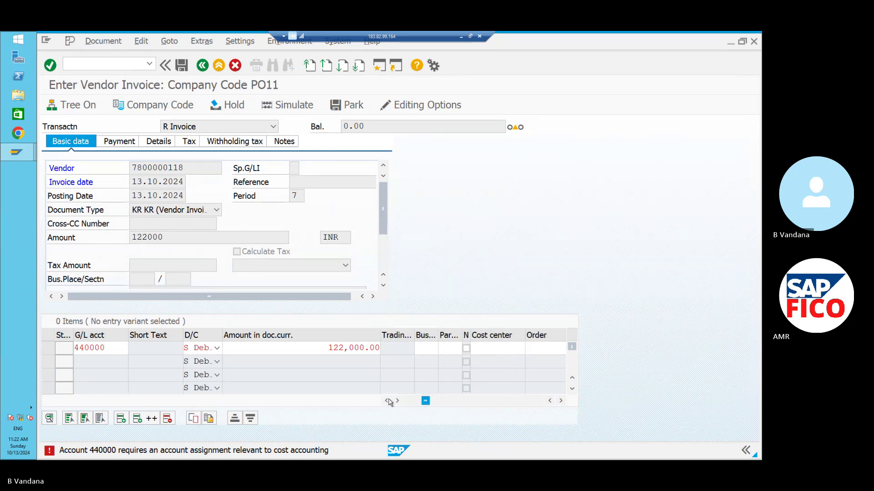
pyautogui.click(481, 352)
pyautogui.write('POFC')
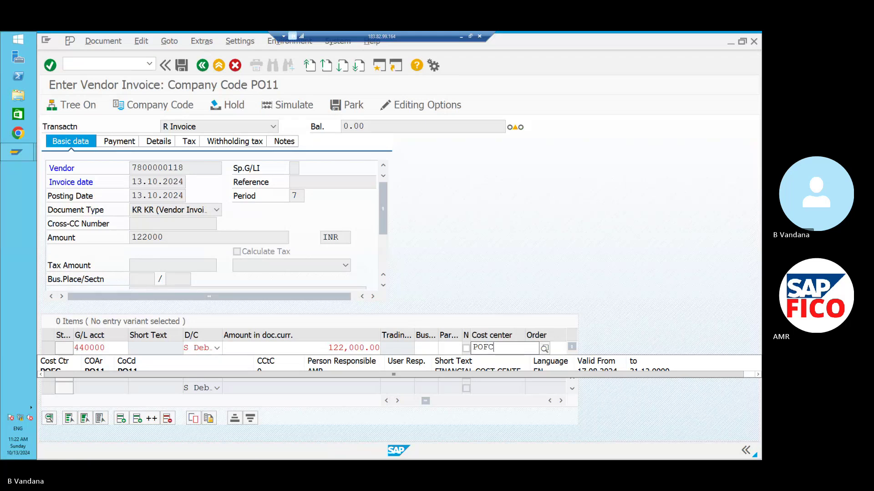
pyautogui.press('Return')
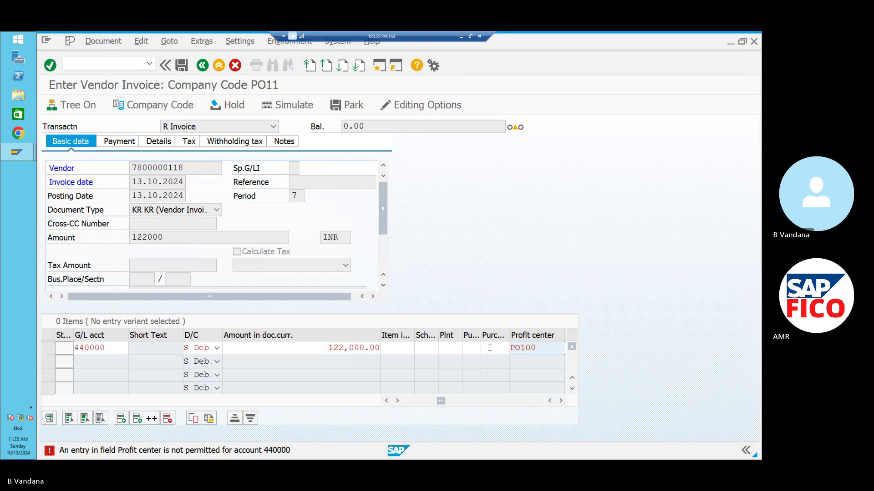
# Clear the profit center of the 440000 line item, re-enter it as PO100 and validate the line
pyautogui.click(541, 349)
pyautogui.press('BackSpace')
pyautogui.press('BackSpace')
pyautogui.press('BackSpace')
pyautogui.press('BackSpace')
pyautogui.press('BackSpace')
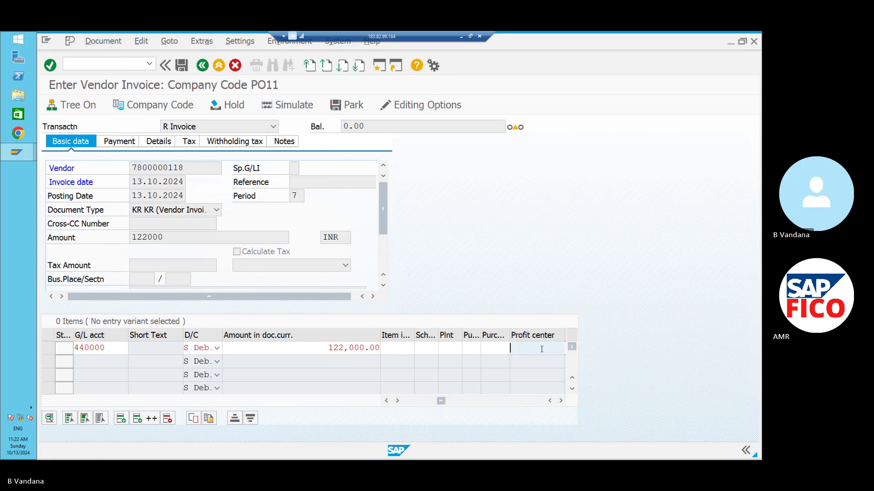
pyautogui.write('PO100')
pyautogui.press('Return')
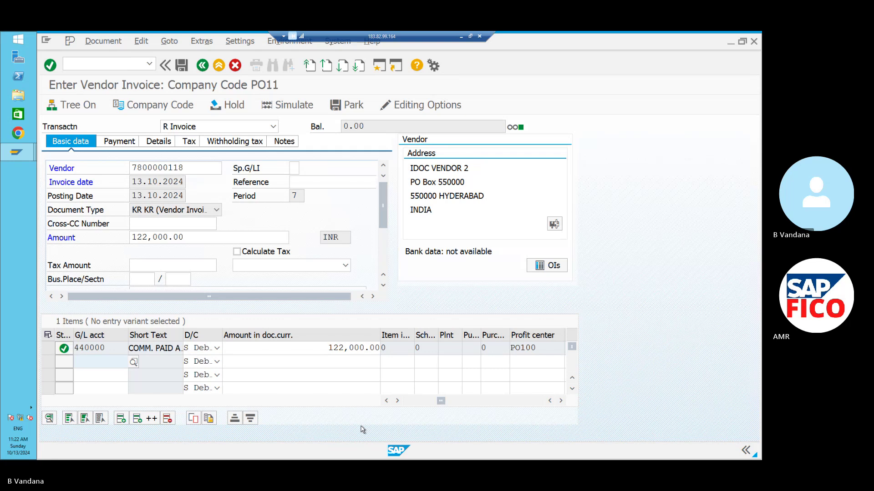
# Simulate the 122000 INR vendor invoice and post it in company code PO11
pyautogui.click(309, 109)
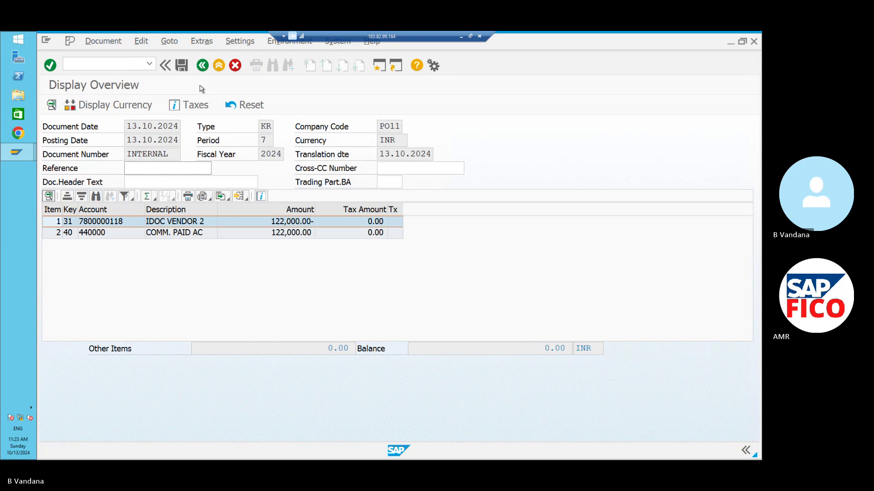
pyautogui.click(181, 66)
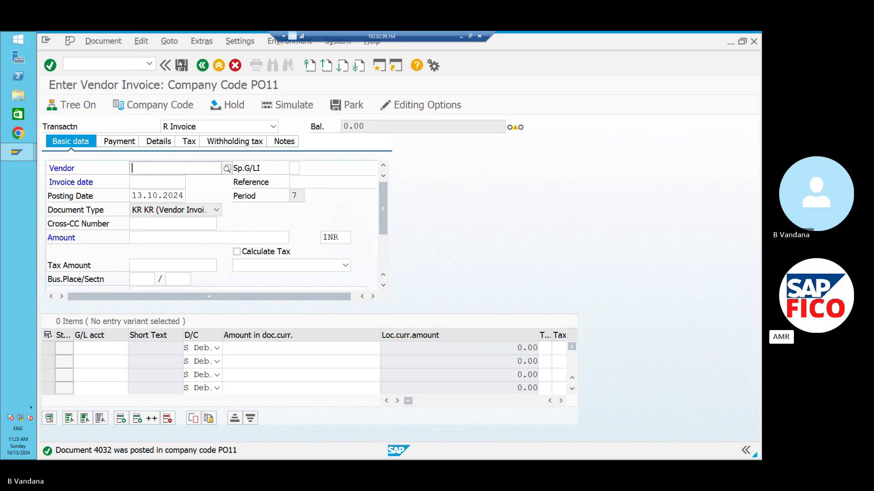
# Open the automatic payment program with transaction F110
pyautogui.click(133, 68)
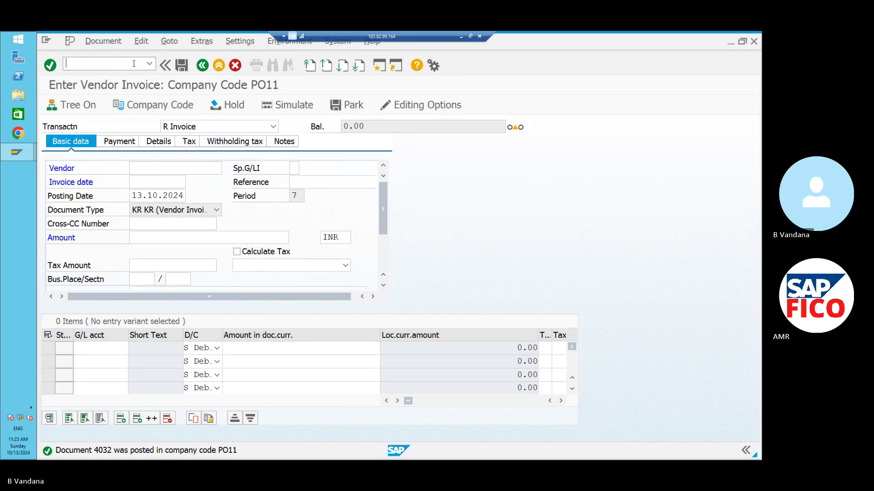
pyautogui.write('/NF110')
pyautogui.press('Return')
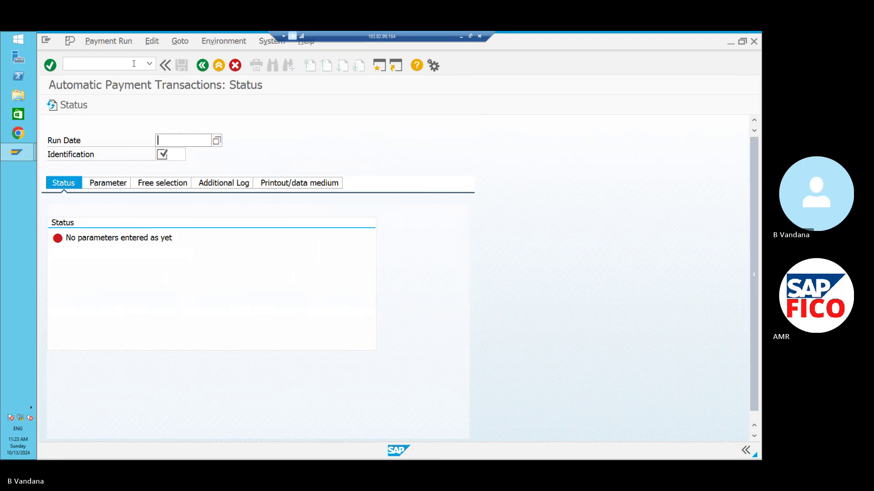